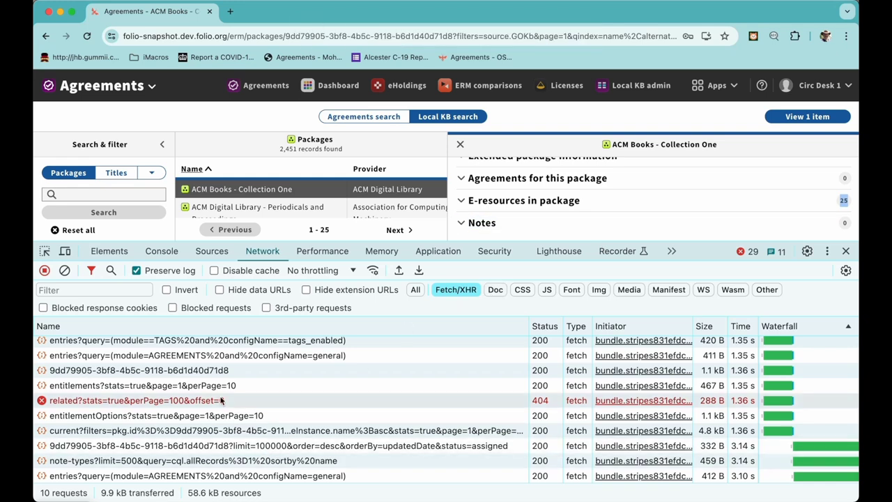
Preview the 9dd79905-3bf8-4b5c-9118-b6d1d40d71d8 package response and highlight its source fields, then the sourceTitleCount value
left_click(191, 370)
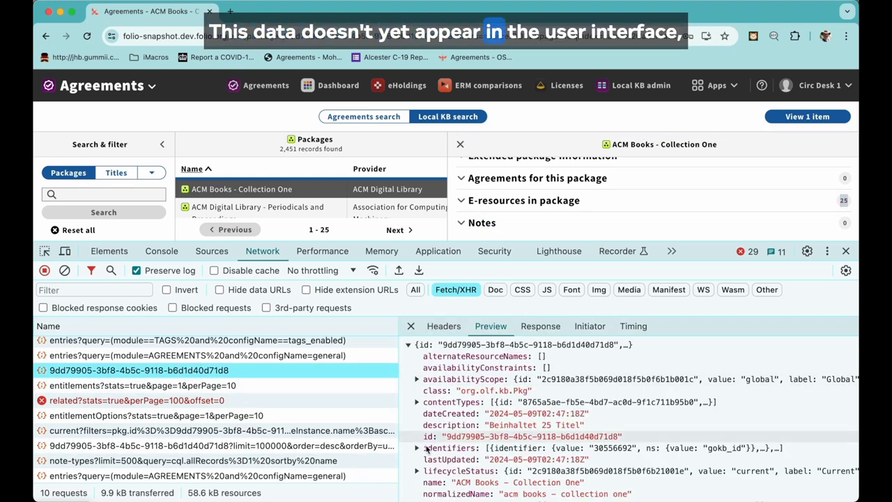
scroll(426, 467, "down", 3)
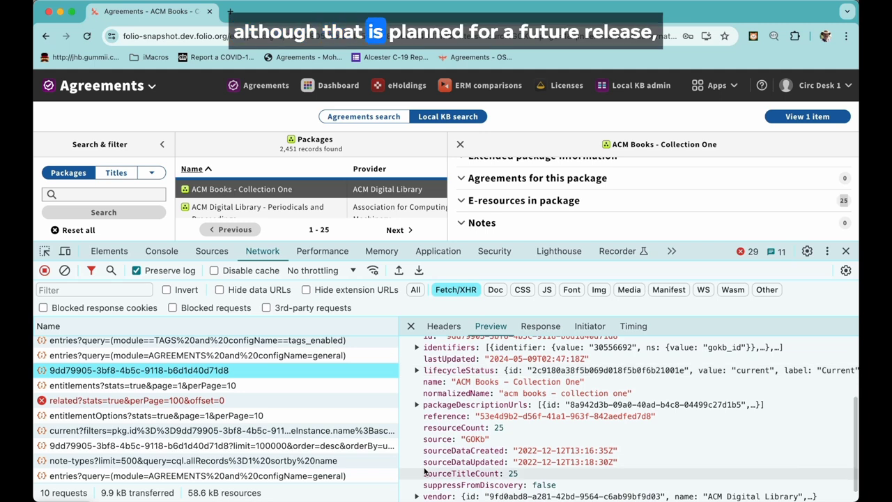
left_click_drag(422, 439, 562, 473)
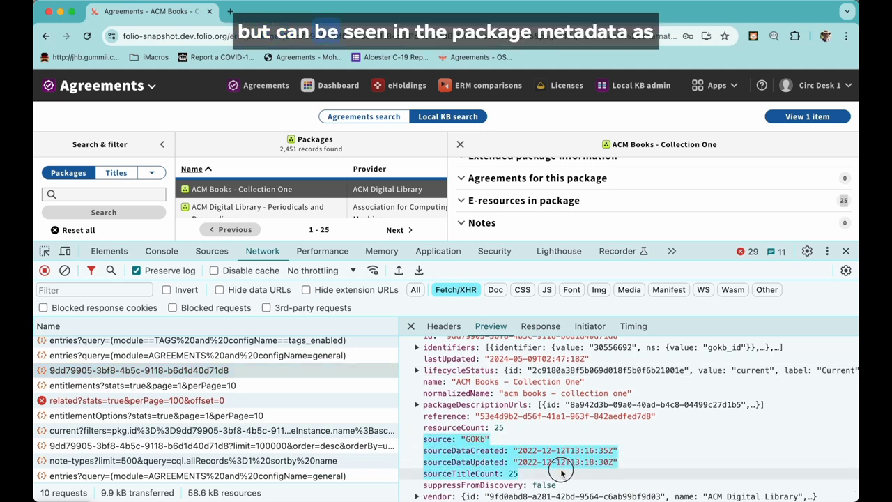
left_click(519, 477)
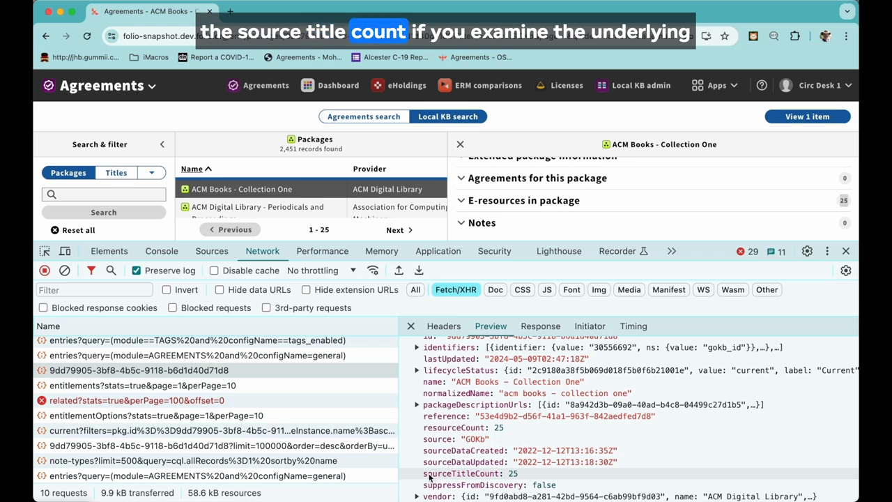
left_click_drag(497, 474, 521, 474)
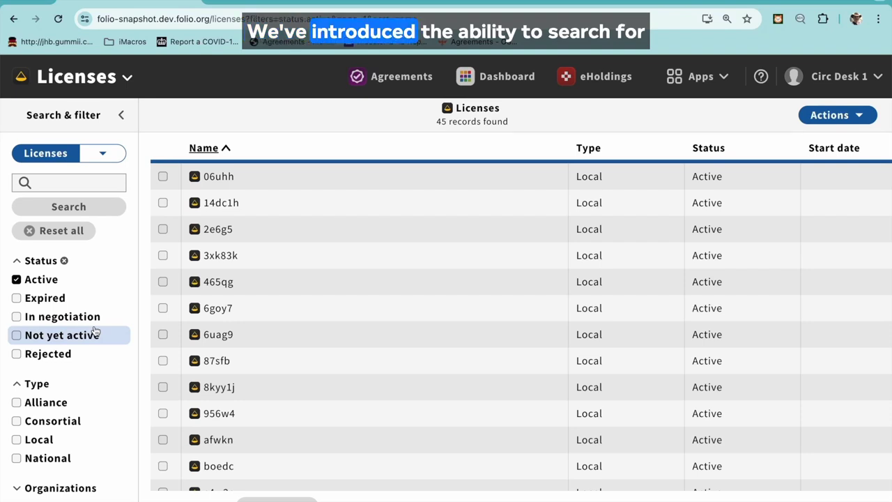
Filter the active licenses by supplementary documents with a rule where Name contains 06
scroll(96, 332, "down", 5)
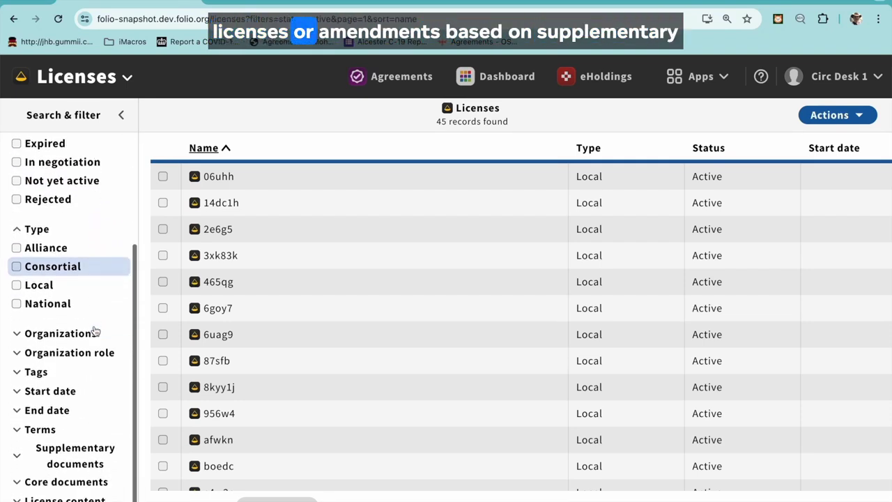
left_click(16, 456)
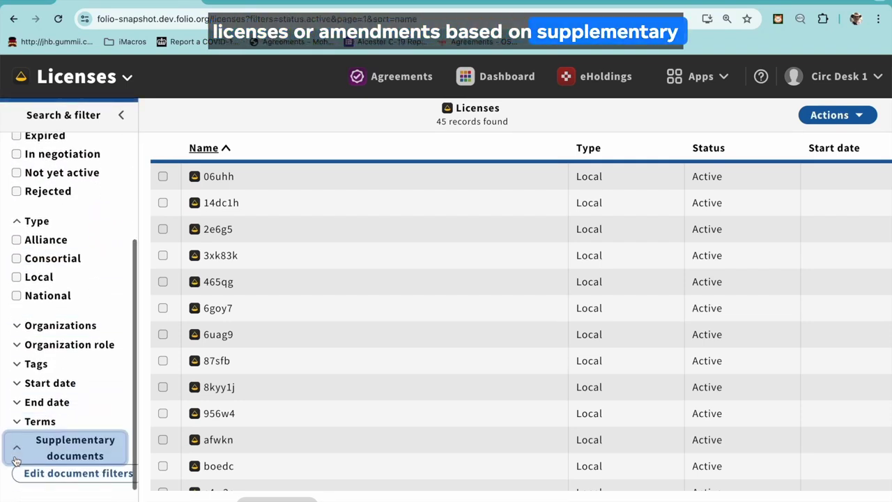
left_click(66, 439)
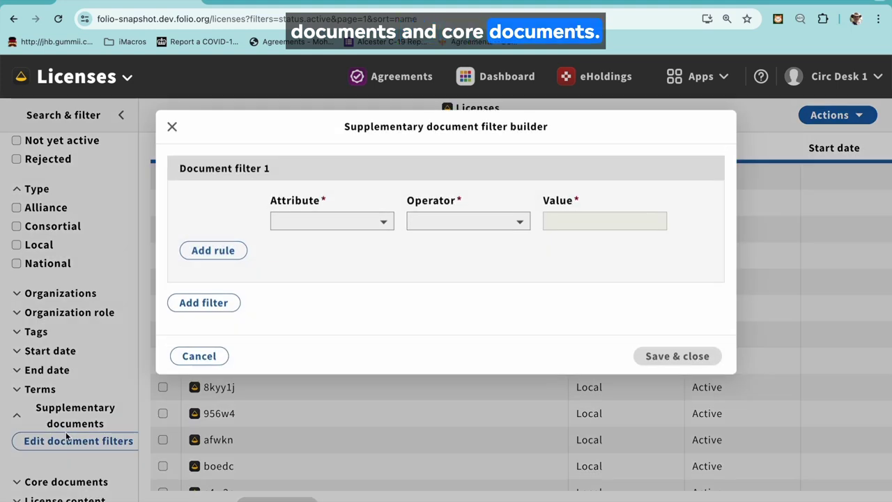
left_click(300, 218)
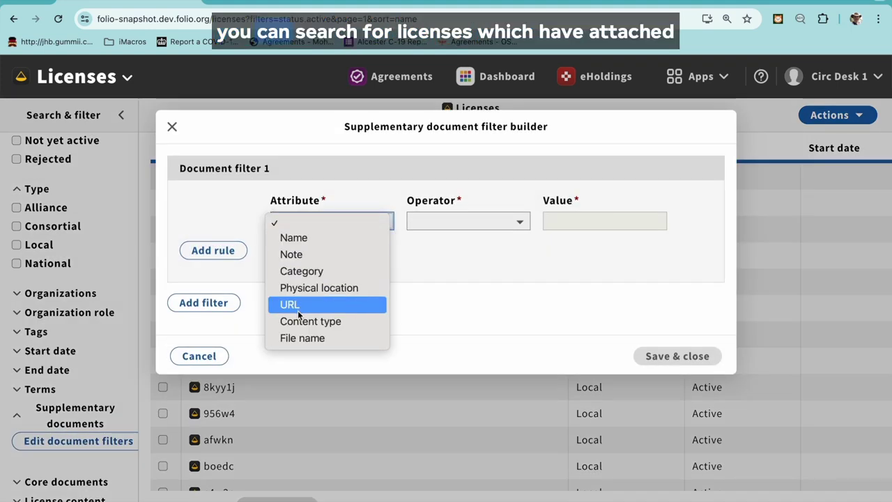
left_click(309, 237)
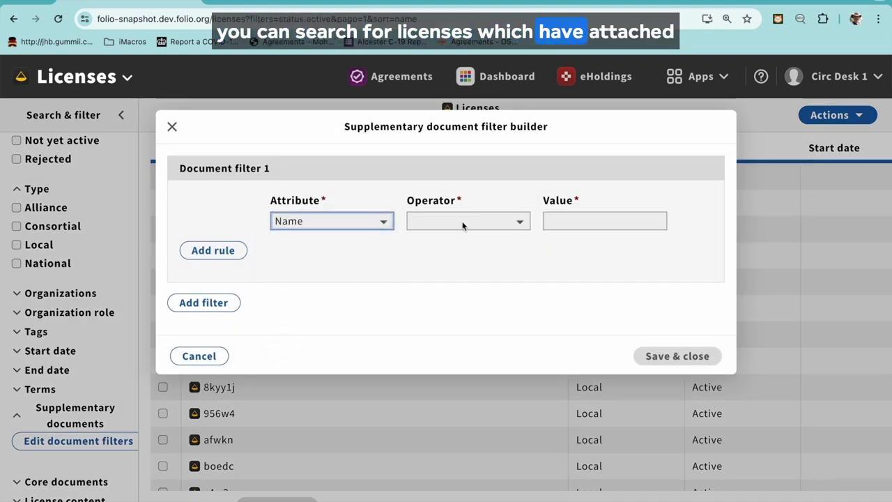
left_click(463, 225)
left_click(465, 255)
left_click(572, 225)
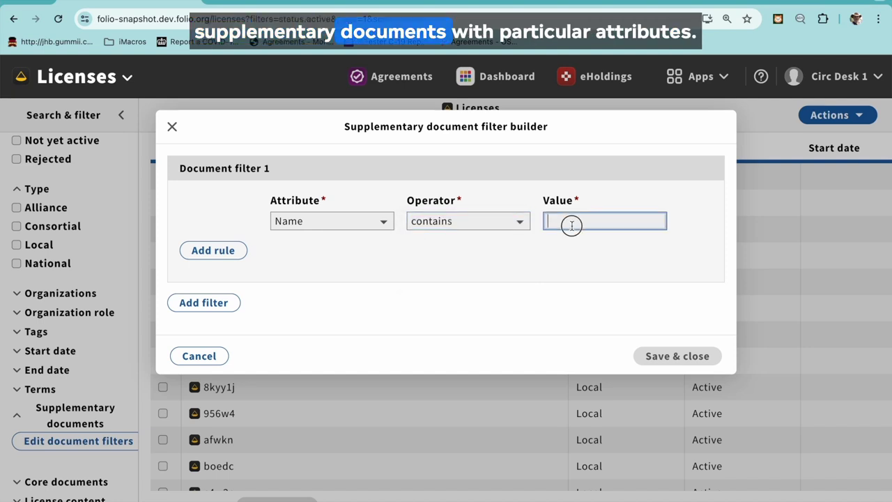
type("06")
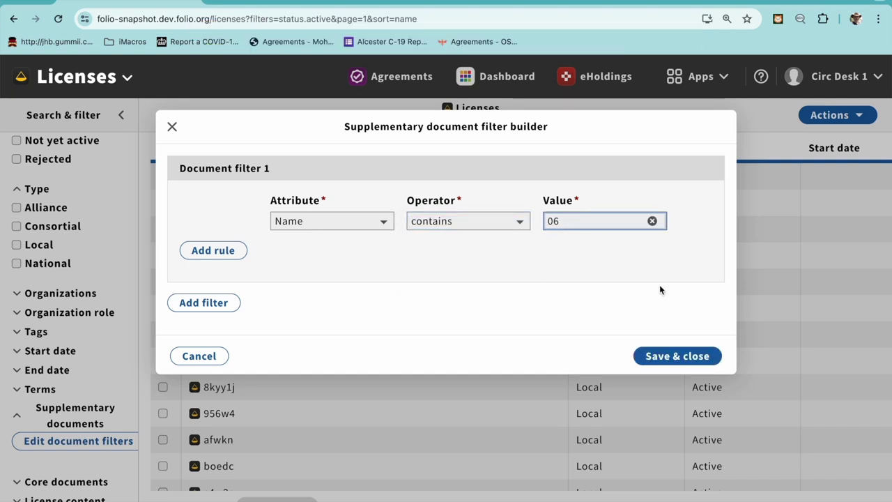
left_click(674, 357)
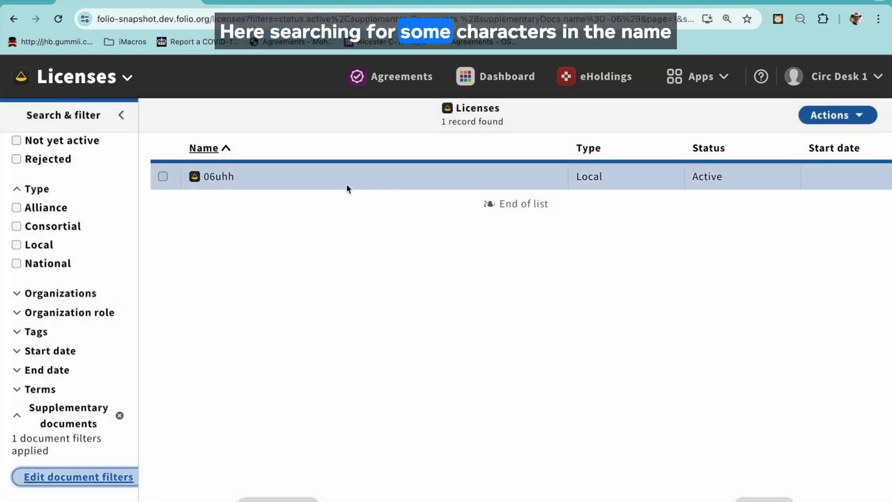
Open license 06uhh and examine the details of its supplementary document
left_click(221, 176)
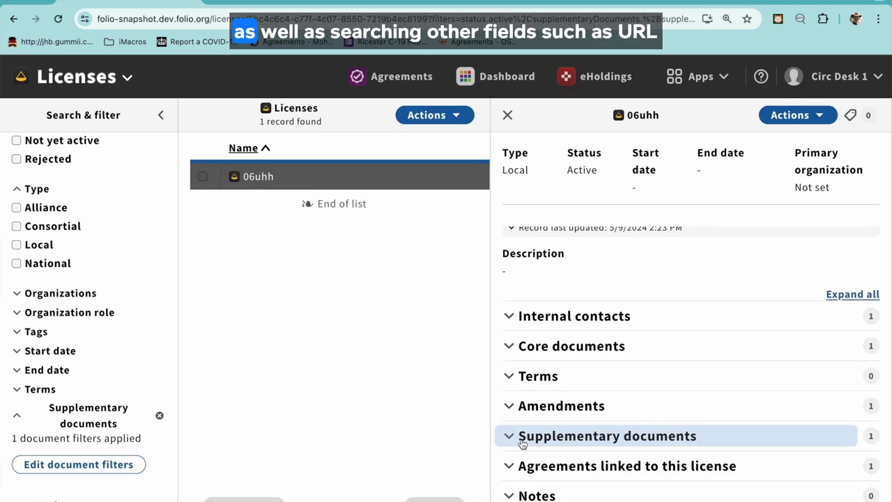
left_click(512, 439)
scroll(520, 438, "down", 3)
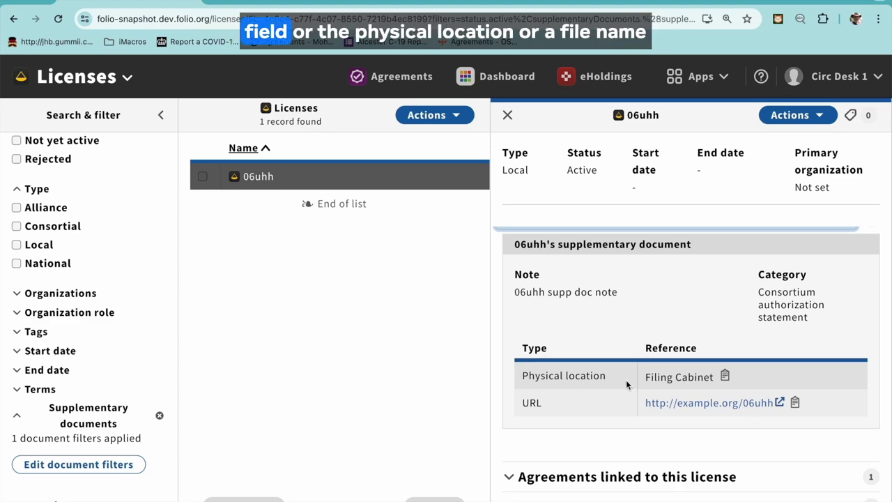
Change the supplementary document filter's name value to 6 and apply it
left_click(98, 468)
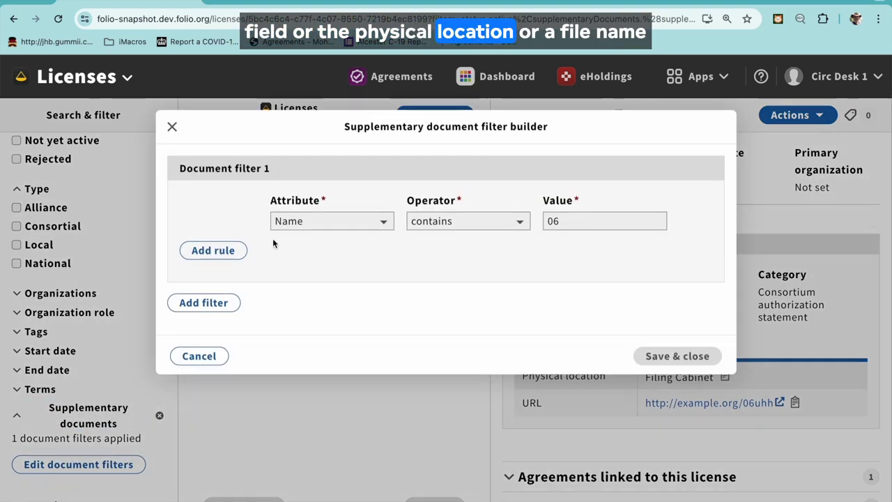
left_click(547, 223)
key("Delete")
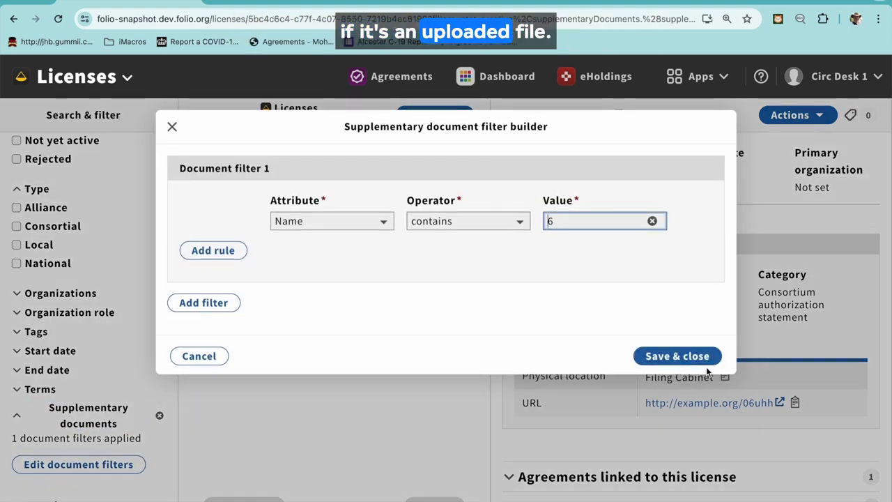
left_click(706, 357)
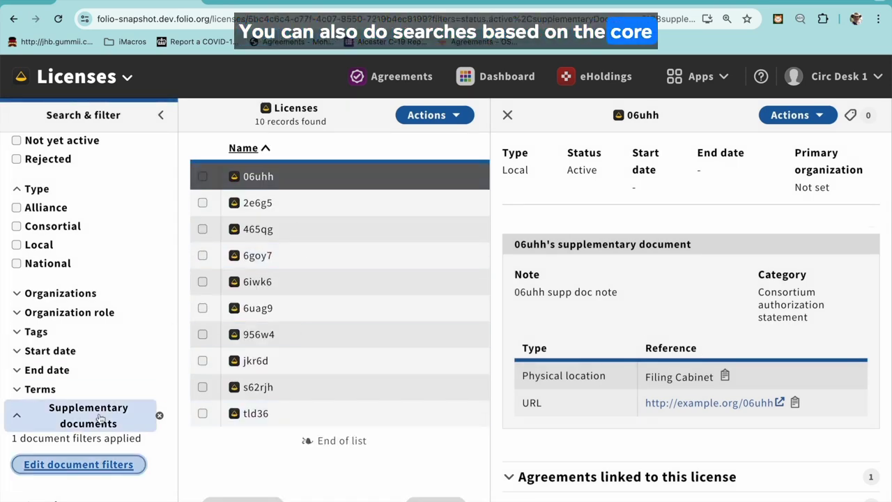
Expand the Core documents filter and open its document filter builder
scroll(101, 417, "down", 1)
scroll(83, 446, "down", 1)
left_click(64, 482)
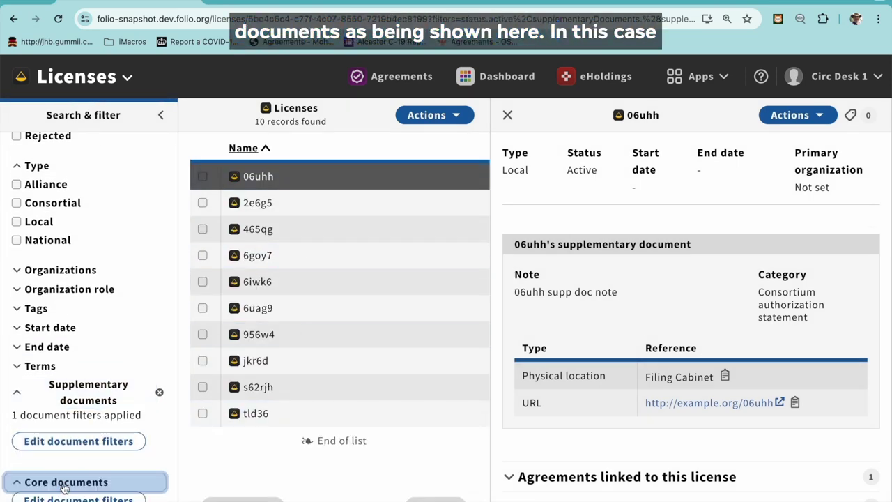
scroll(64, 488, "down", 3)
left_click(78, 460)
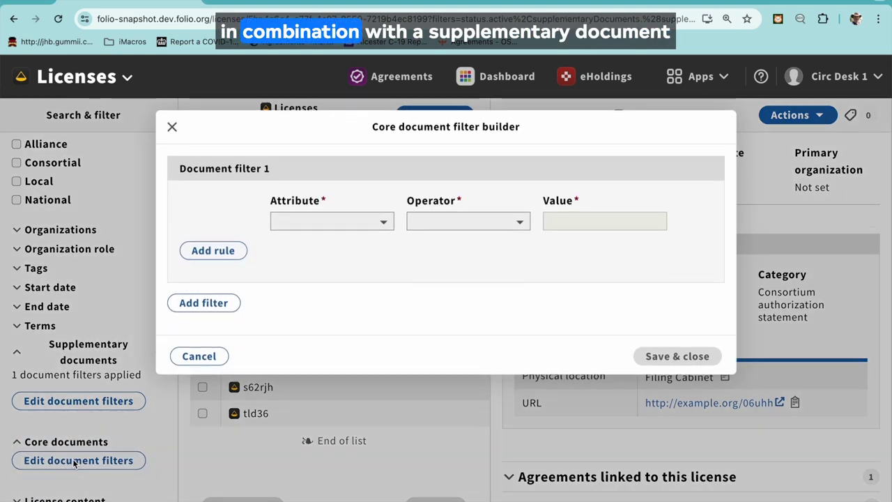
Add a core document filter where URL contains 0 and apply it to the license results
left_click(325, 222)
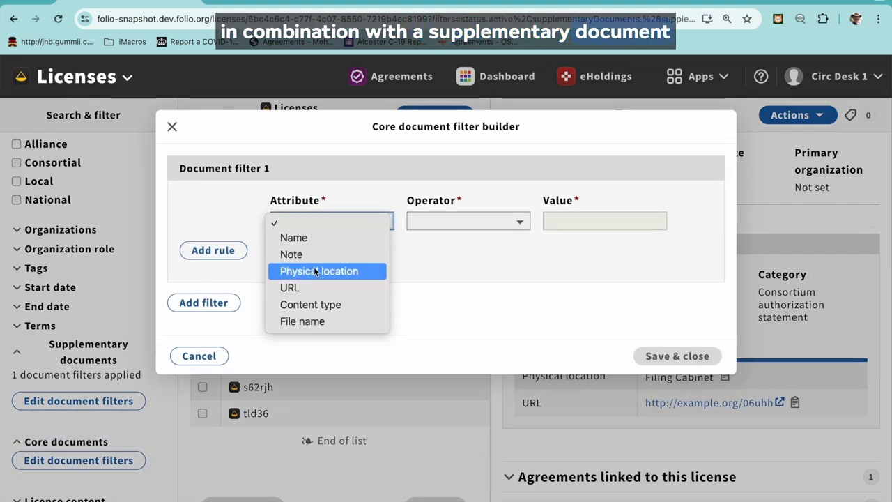
left_click(318, 238)
left_click(309, 220)
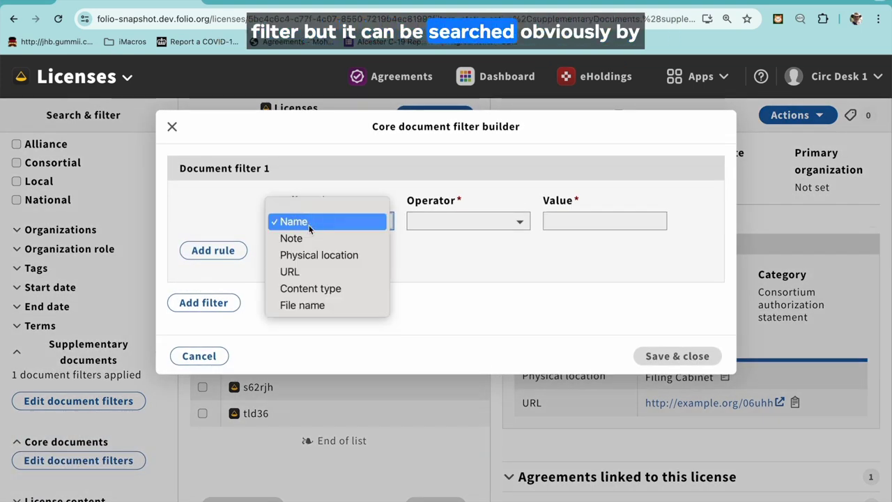
left_click(329, 272)
left_click(474, 223)
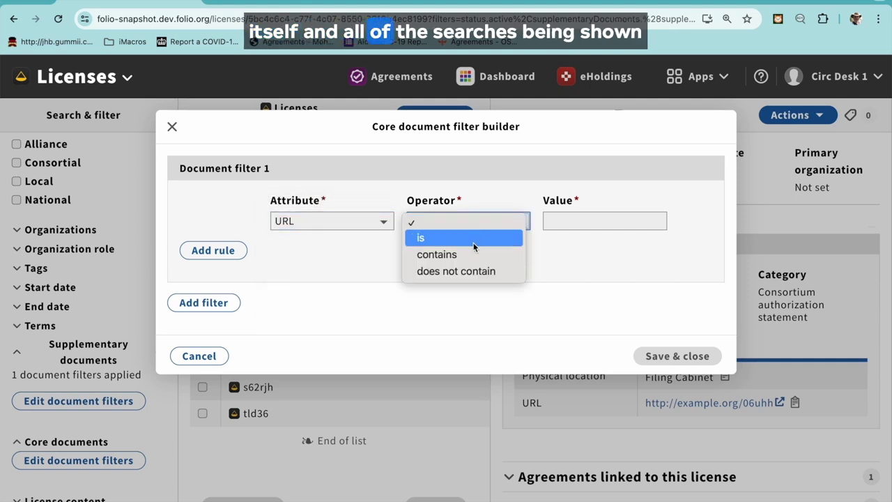
left_click(474, 255)
left_click(566, 221)
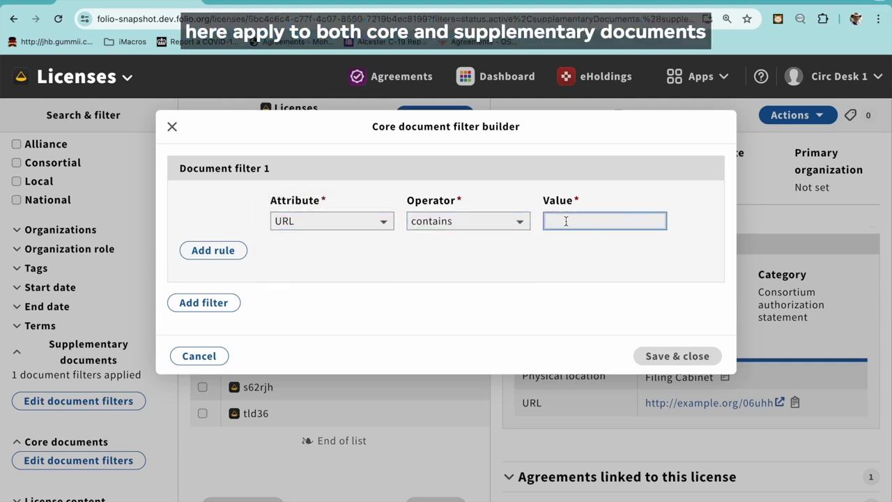
type("0")
left_click(659, 356)
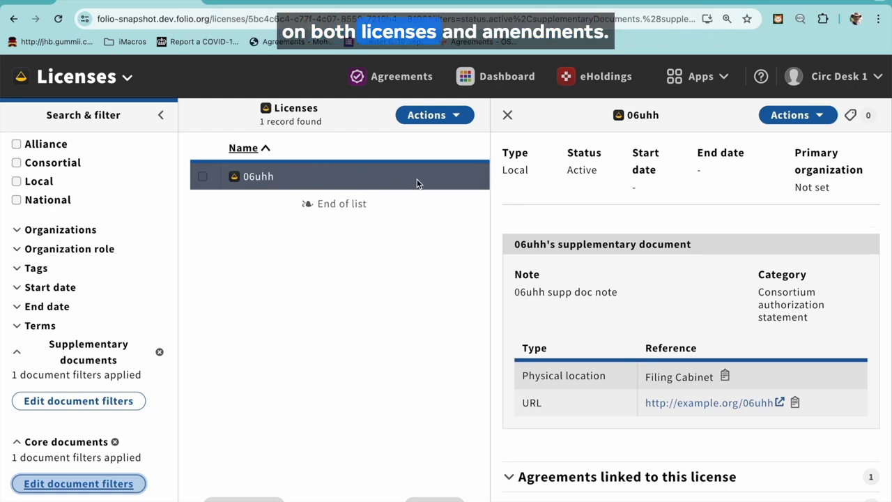
Open the core documents section of license 06uhh
scroll(551, 319, "up", 3)
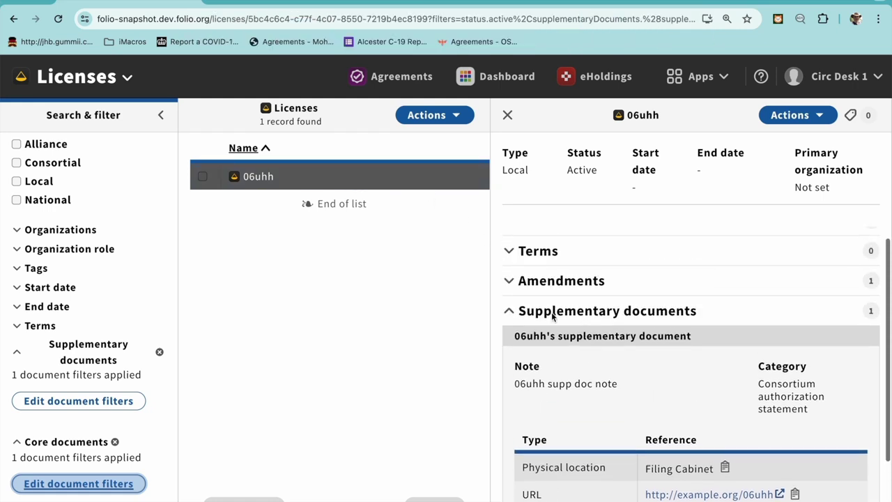
left_click(542, 227)
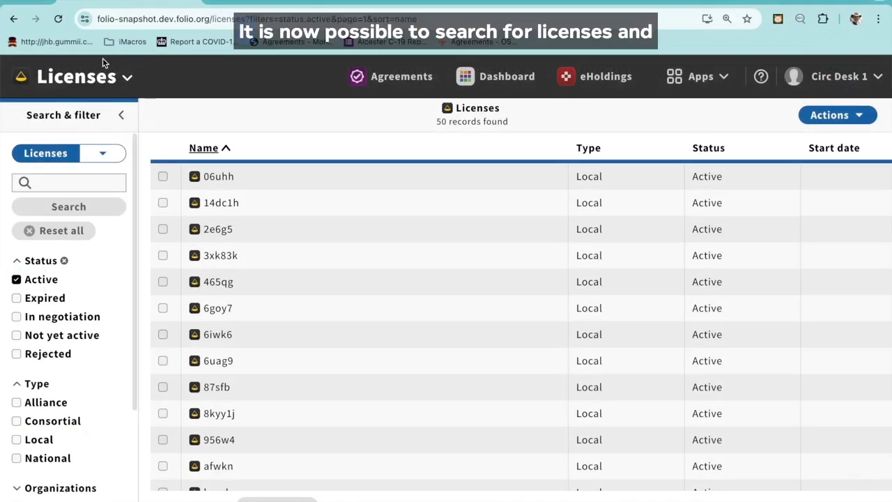
Expand the License content filter for the active licenses and check its Has and Has not conditions
scroll(103, 292, "down", 3)
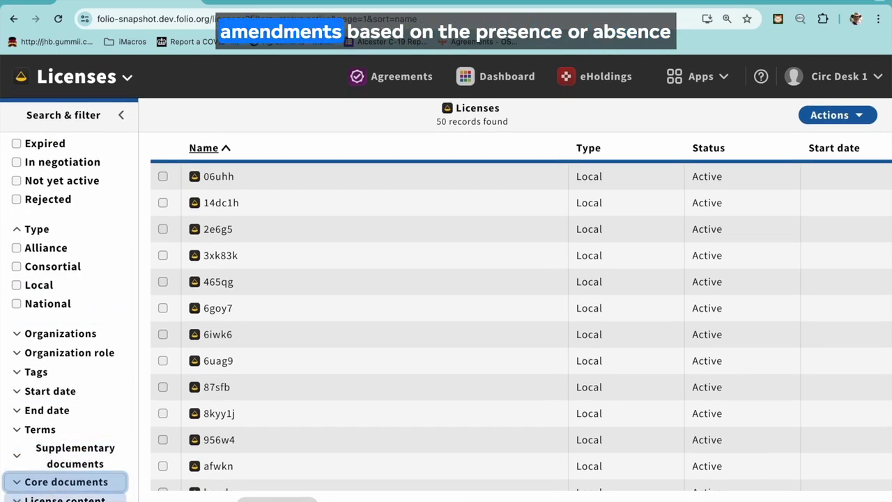
key("Tab")
key("Return")
left_click(62, 414)
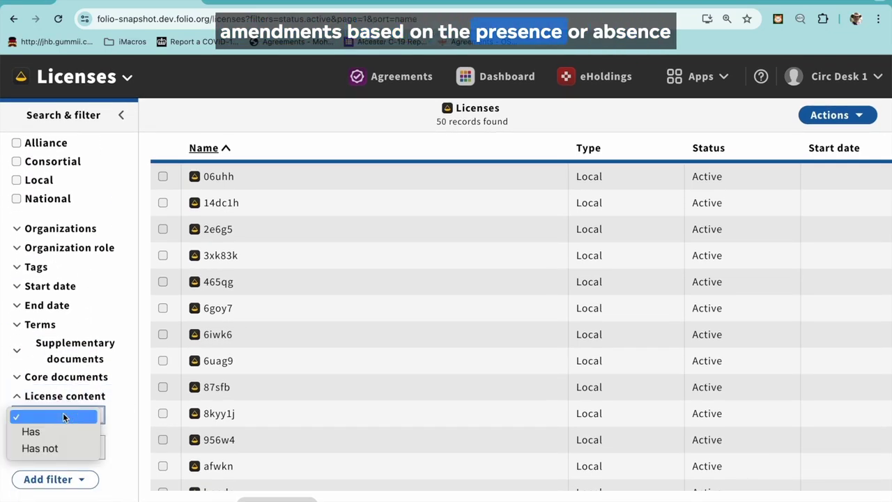
left_click(110, 453)
Filter for licenses without core documents by selecting Core documents as license content with the condition Has not
left_click(82, 444)
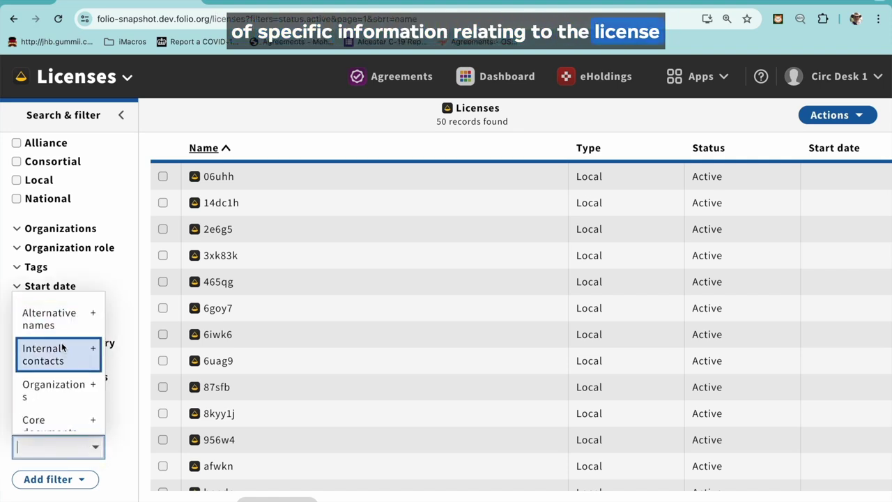
scroll(61, 347, "down", 3)
scroll(62, 346, "up", 1)
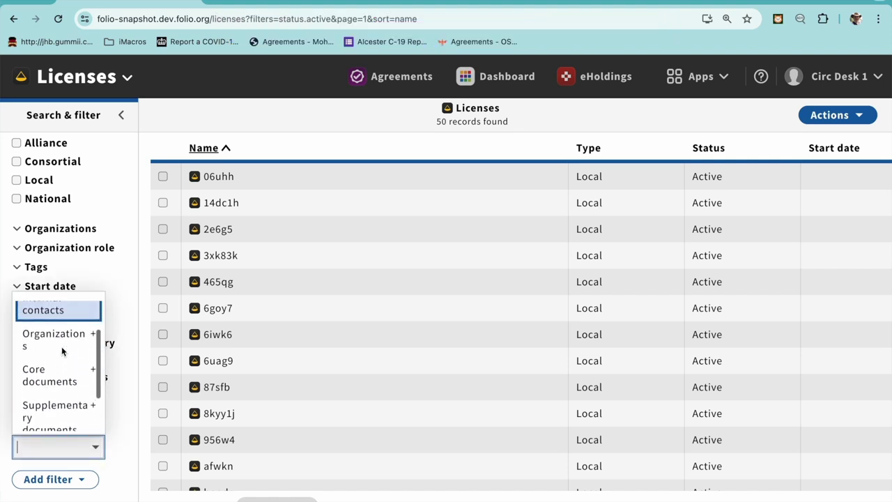
scroll(62, 347, "down", 2)
scroll(62, 346, "up", 1)
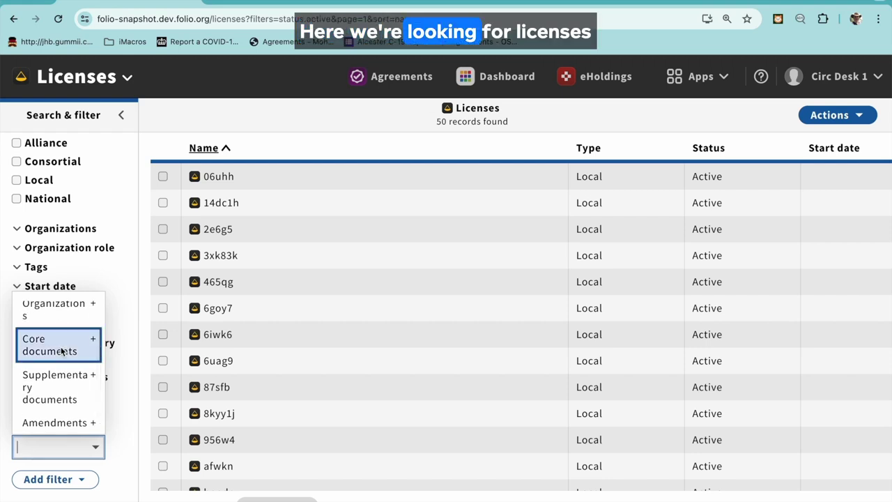
left_click(78, 356)
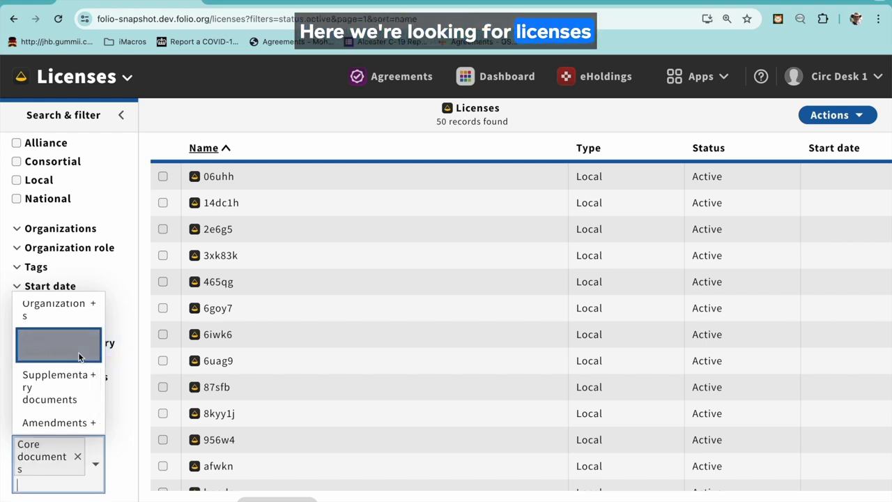
left_click(127, 419)
left_click(53, 412)
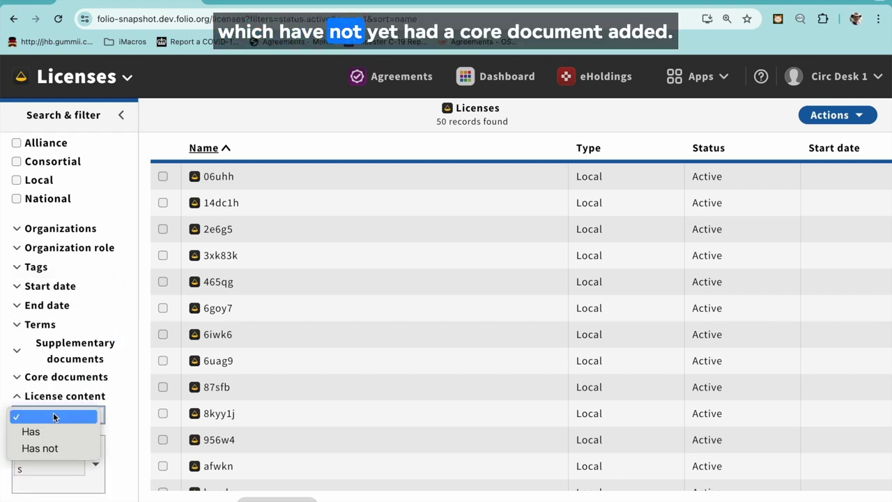
left_click(54, 450)
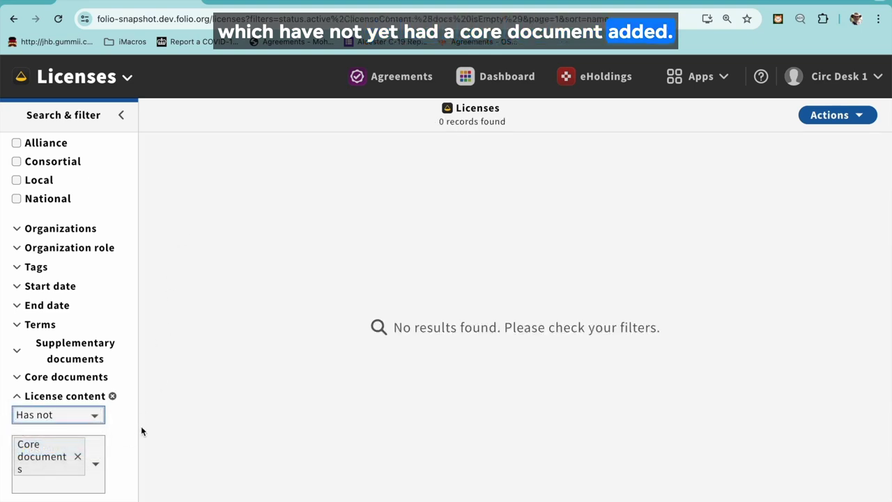
Clear the License content filter and switch the search from licenses to amendments
left_click(112, 397)
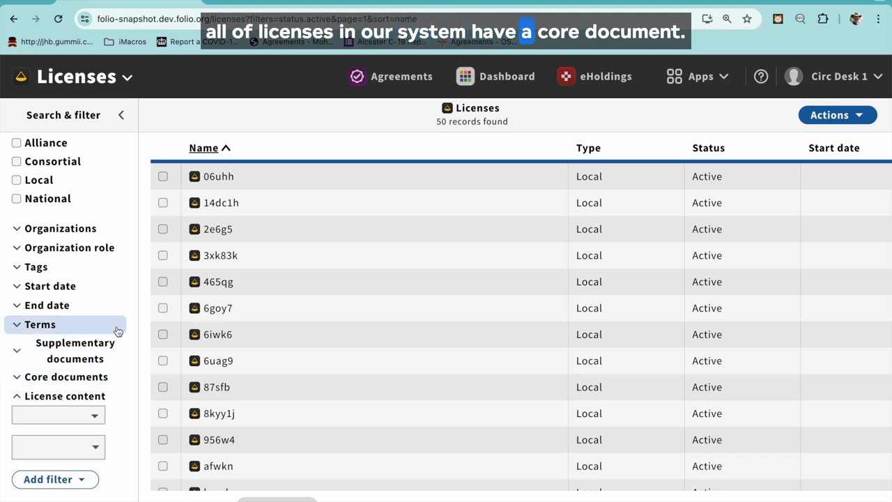
scroll(92, 251, "up", 4)
scroll(92, 252, "up", 1)
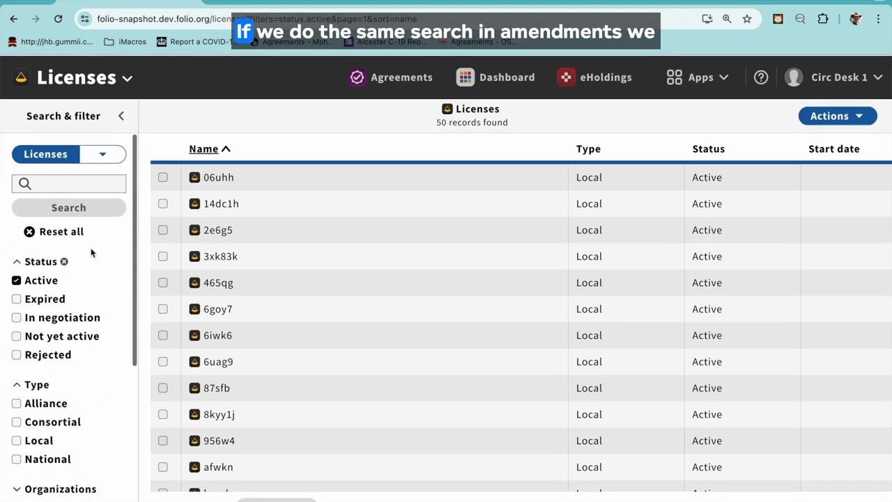
left_click(103, 152)
left_click(58, 178)
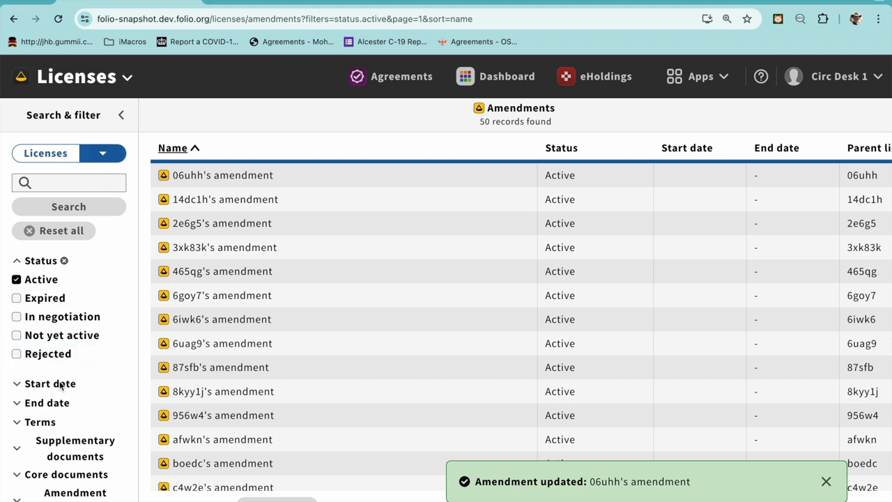
Filter active amendments by Amendment content with the condition Has not and Core documents, and open 06uhh's amendment to view its sections
left_click(16, 496)
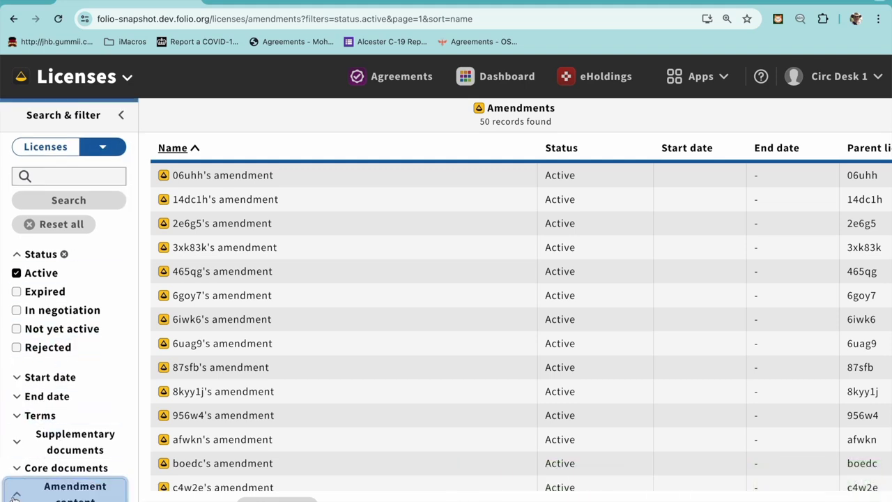
scroll(16, 496, "down", 2)
left_click(58, 416)
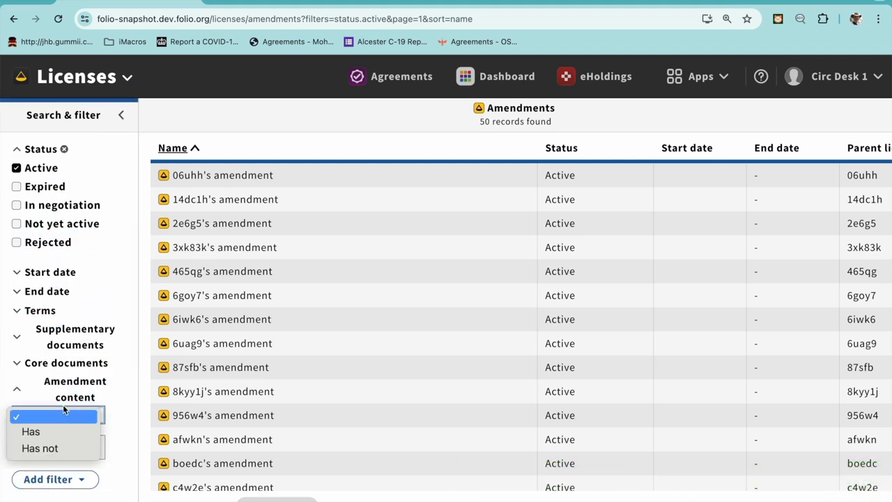
left_click(50, 451)
left_click(70, 447)
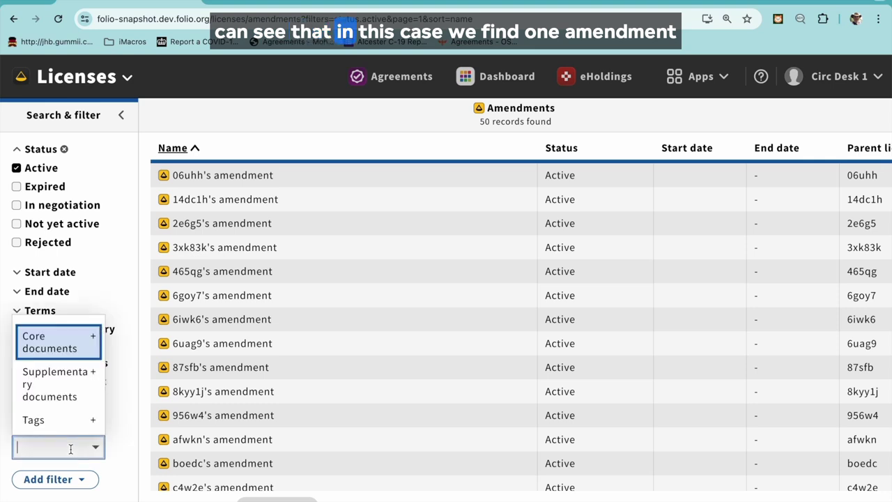
left_click(55, 353)
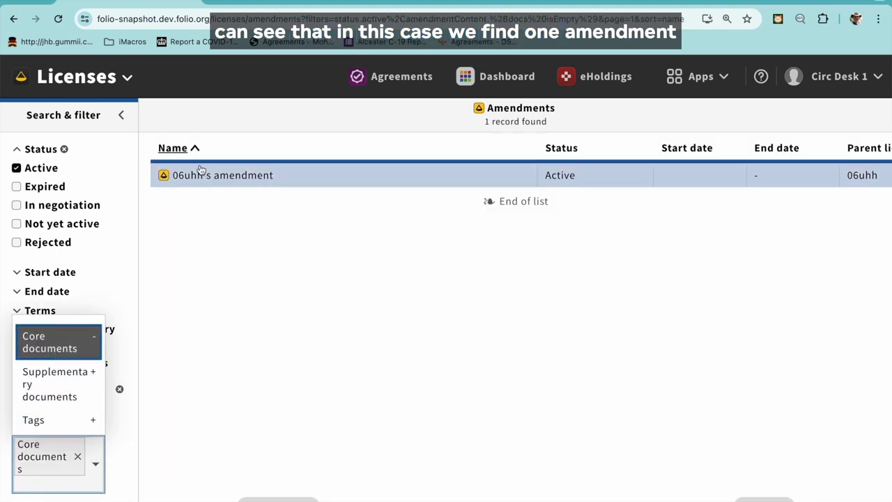
left_click(200, 170)
scroll(564, 418, "down", 1)
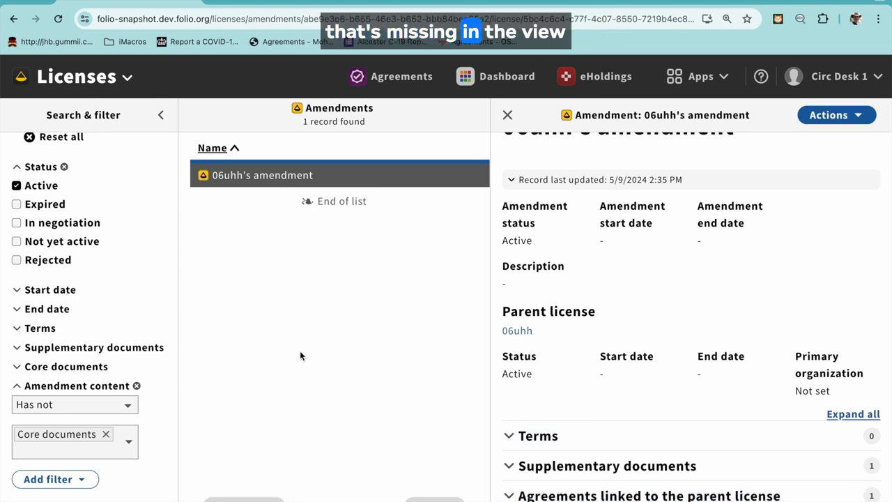
Change the Amendment content condition to Has and open 14dc1h's amendment to view its core documents
left_click(105, 405)
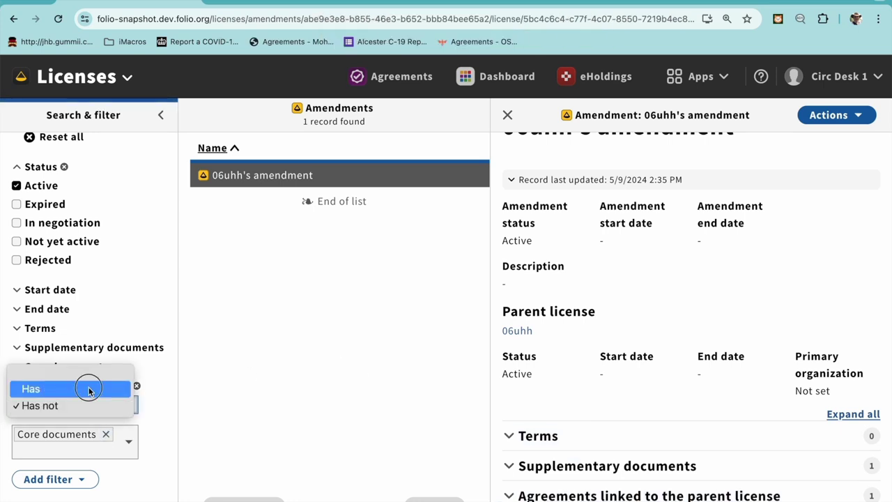
left_click(88, 388)
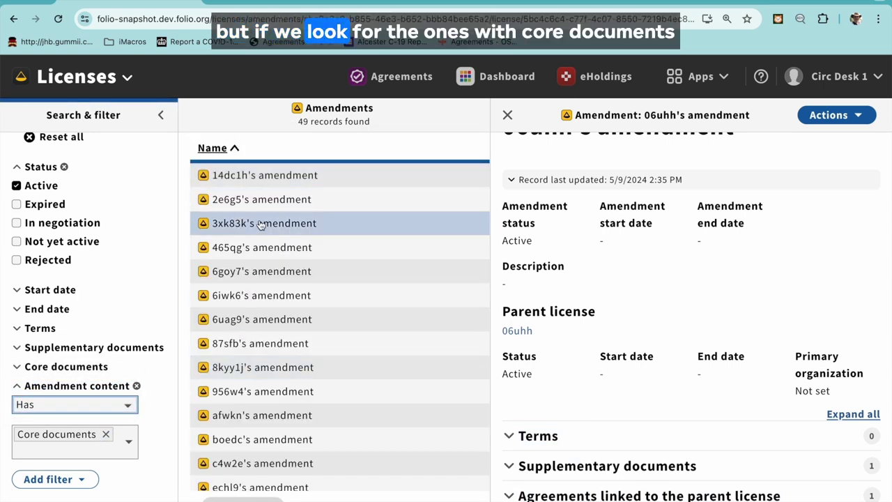
left_click(279, 175)
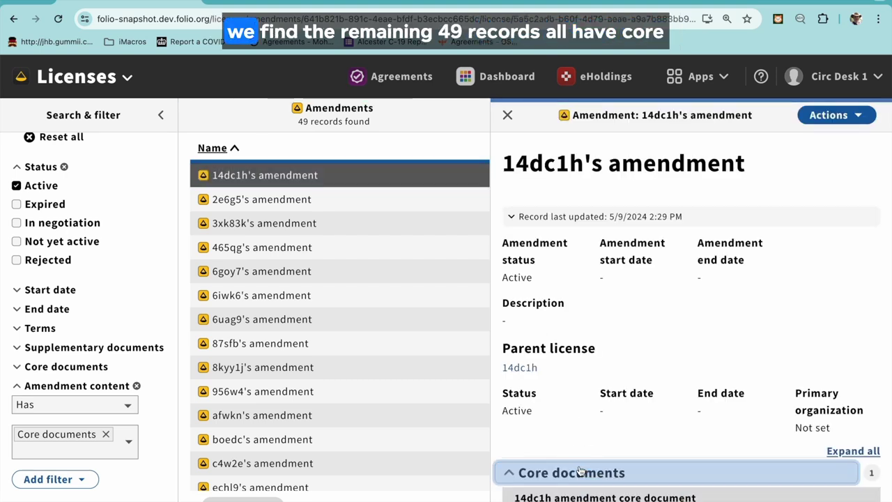
scroll(578, 472, "down", 2)
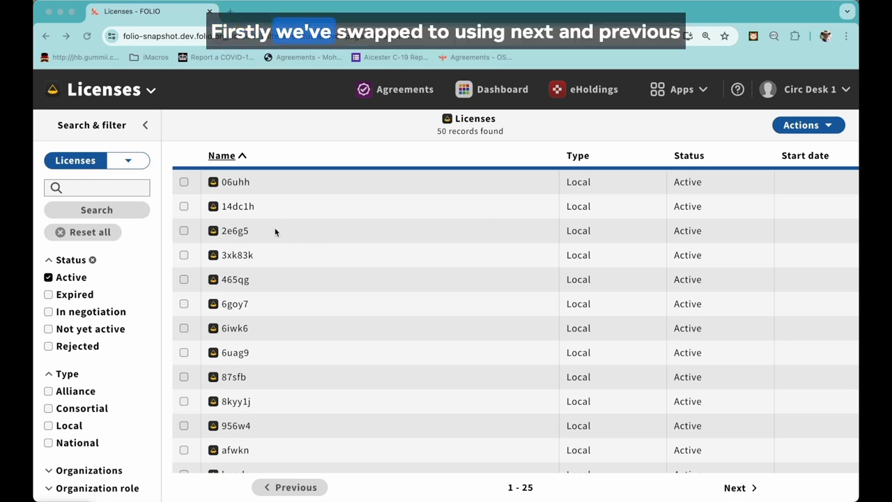
Browse the active license results, go to the second page of results and return to the first
scroll(297, 339, "down", 3)
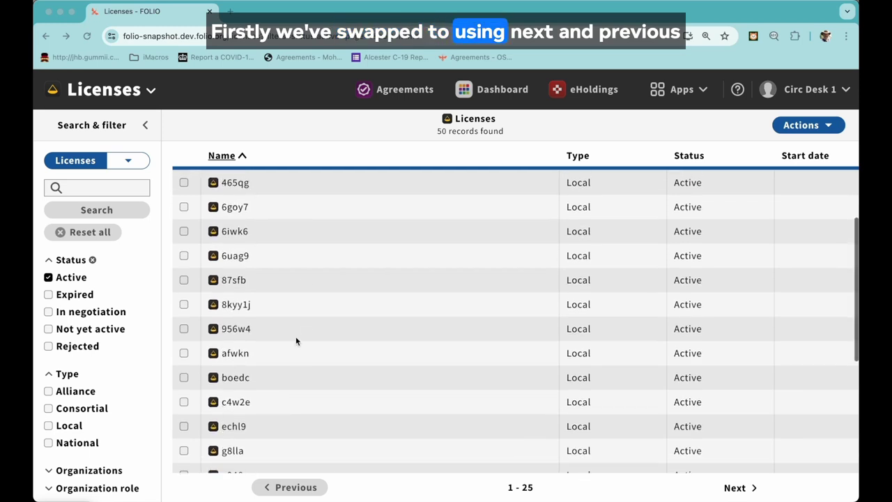
scroll(508, 464, "up", 3)
left_click(548, 491)
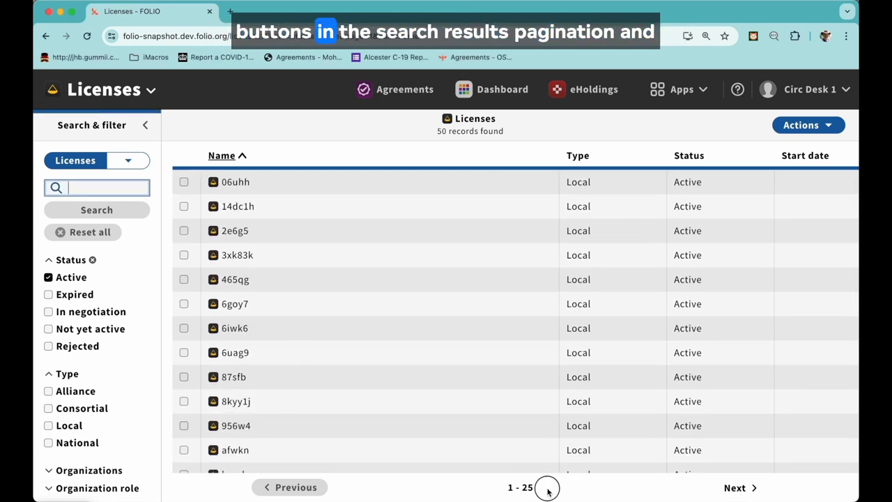
left_click(732, 486)
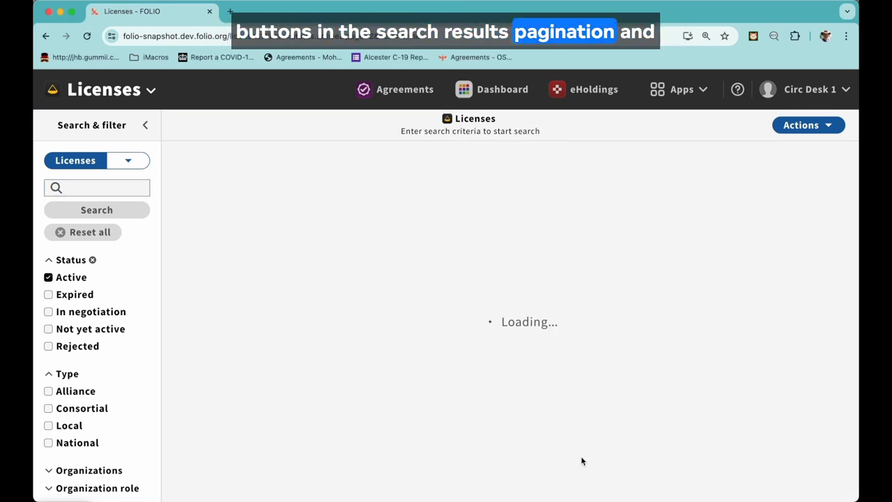
scroll(529, 453, "down", 1)
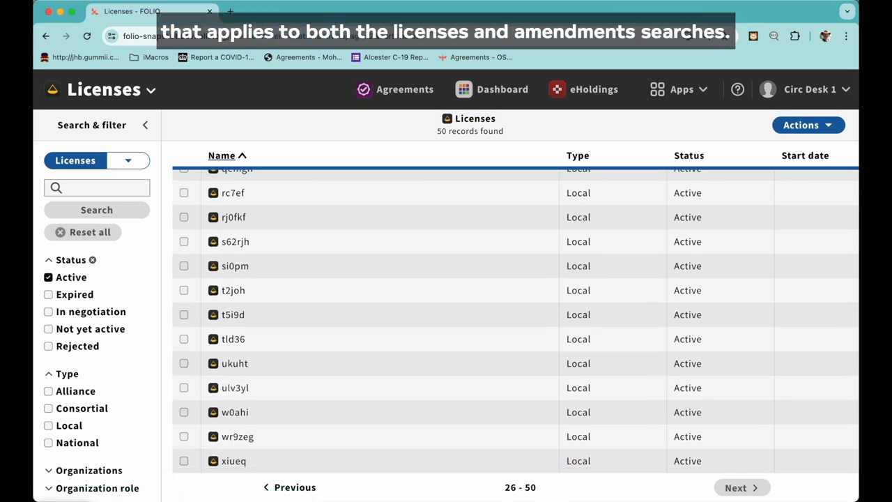
left_click(321, 490)
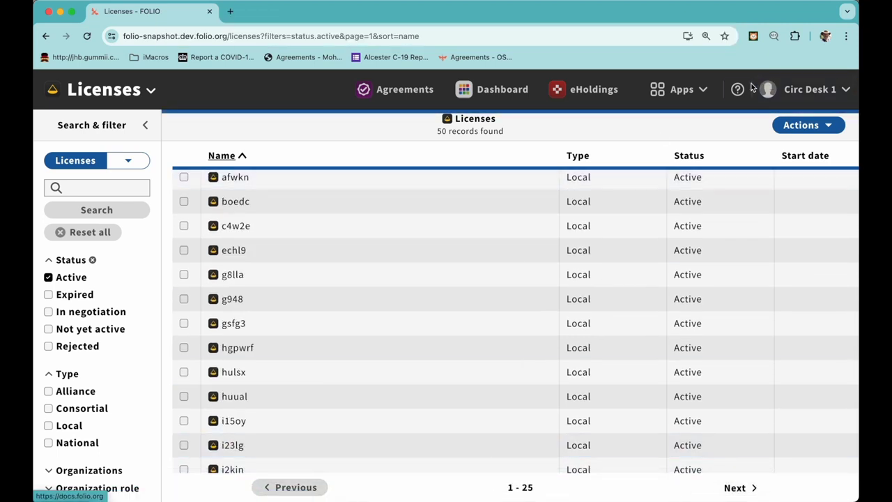
Switch to the Settings app, open the Licenses pick lists and view the values of the License.Type pick list
left_click(686, 93)
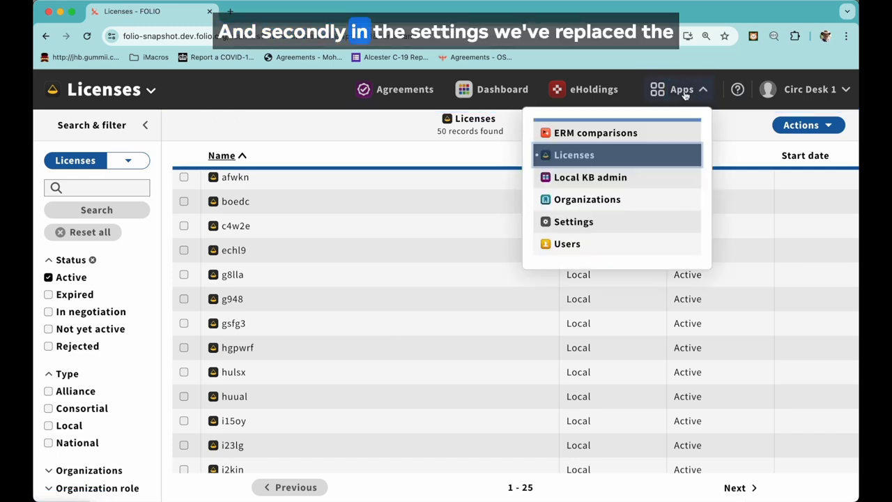
left_click(640, 231)
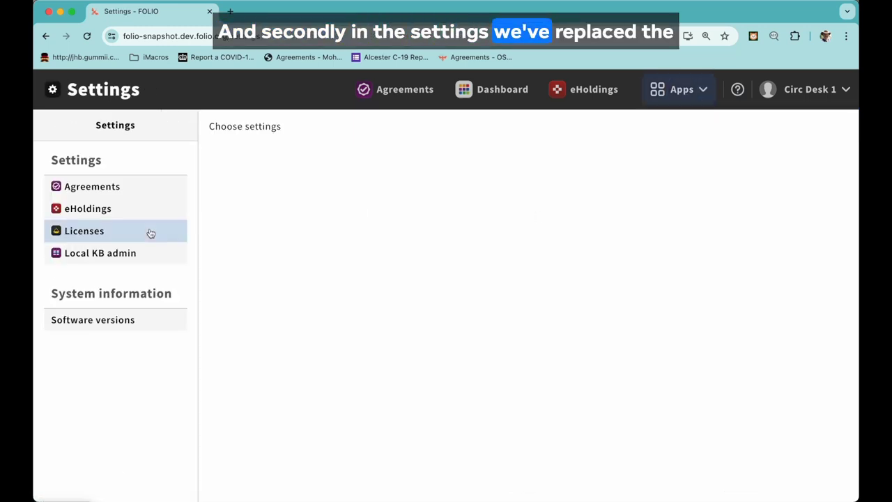
left_click(149, 232)
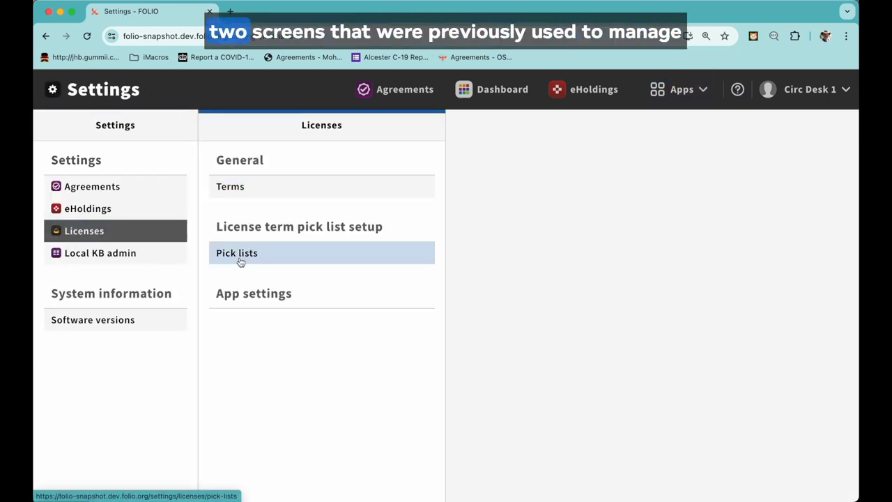
left_click(264, 256)
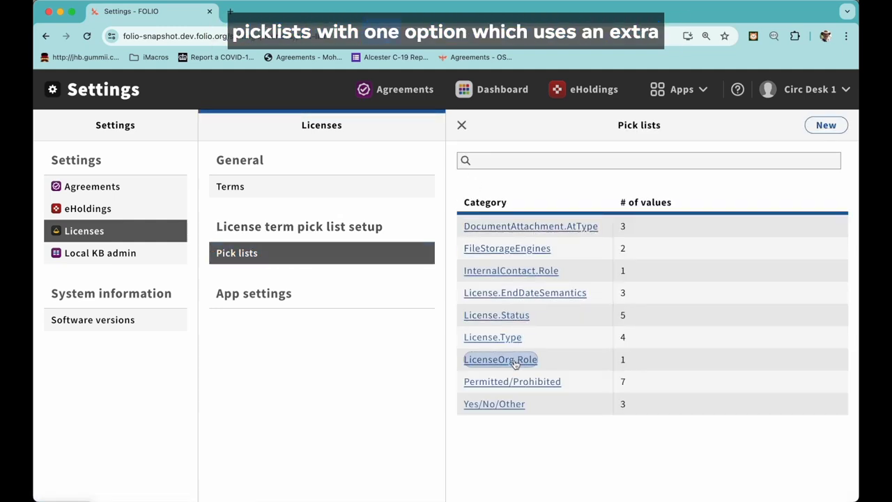
left_click(493, 338)
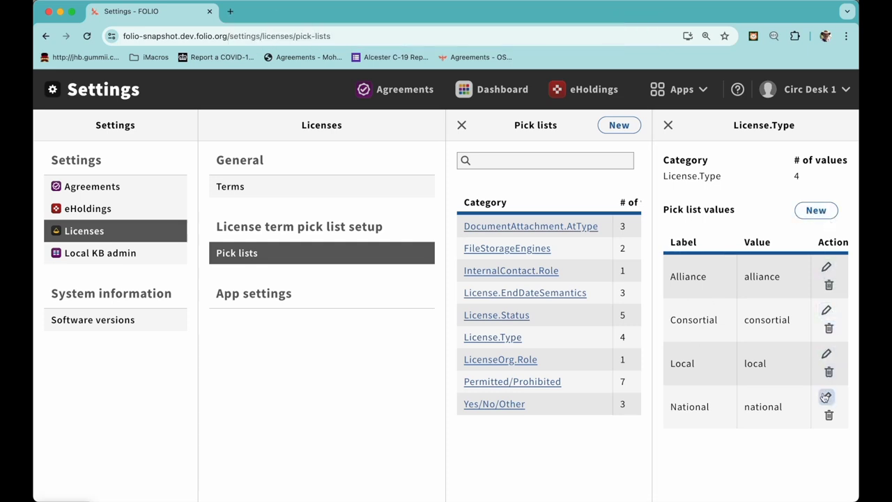
Close the License.Type details, search the pick lists for "status", and view and close License.Status
left_click(669, 126)
left_click(608, 161)
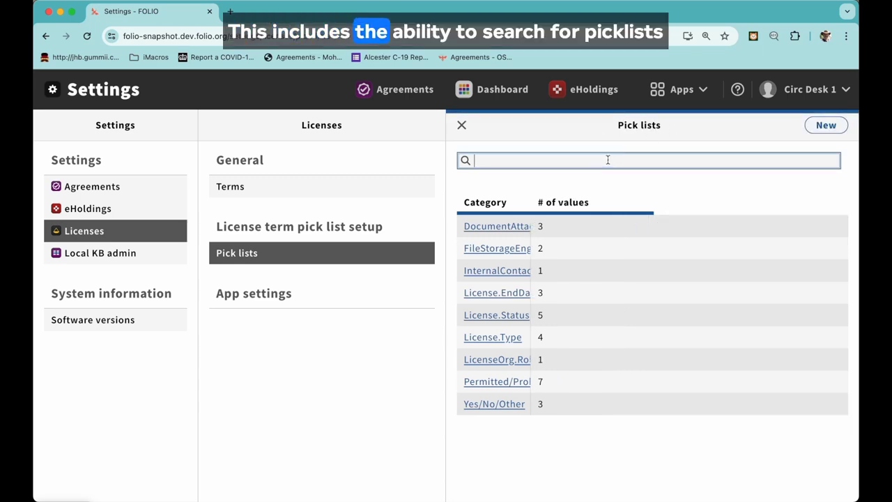
type("status")
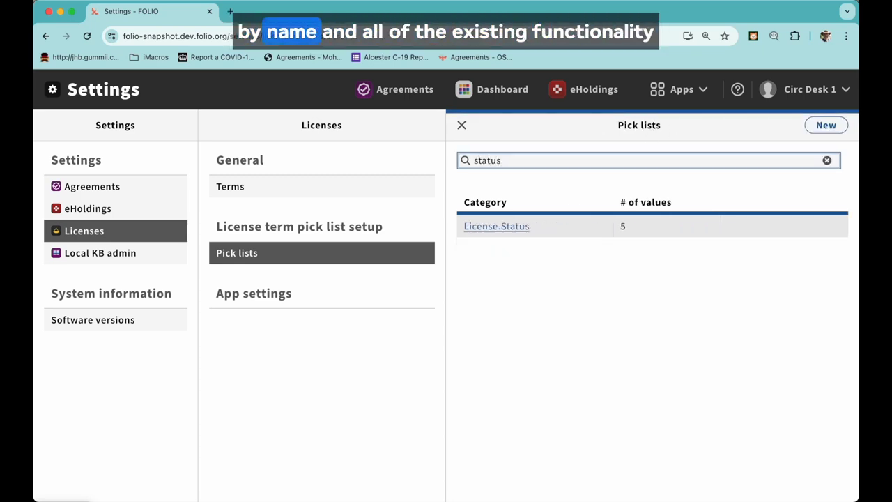
left_click(514, 228)
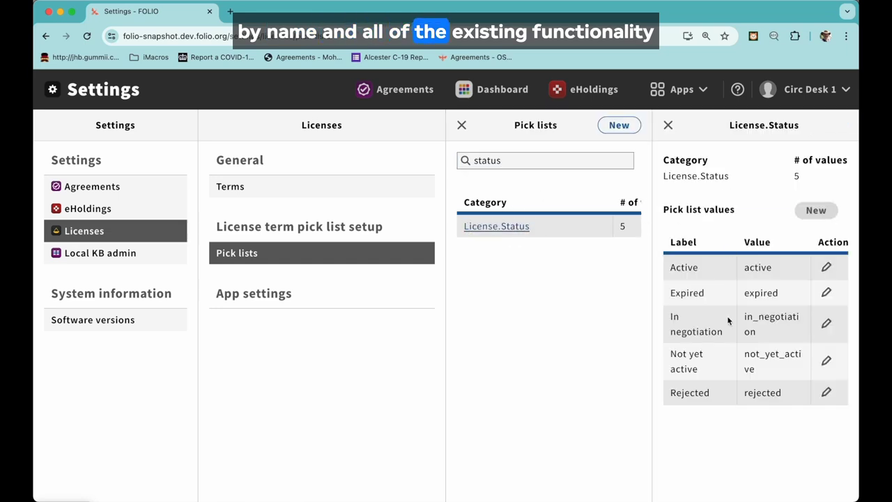
left_click(668, 125)
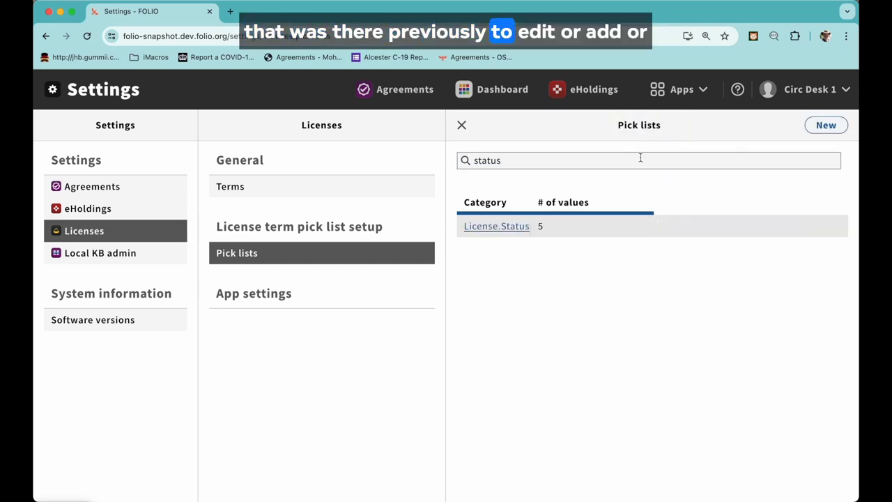
Search the pick lists for "type" and open the DocumentAttachment.AtType pick list
left_click(641, 160)
type("type")
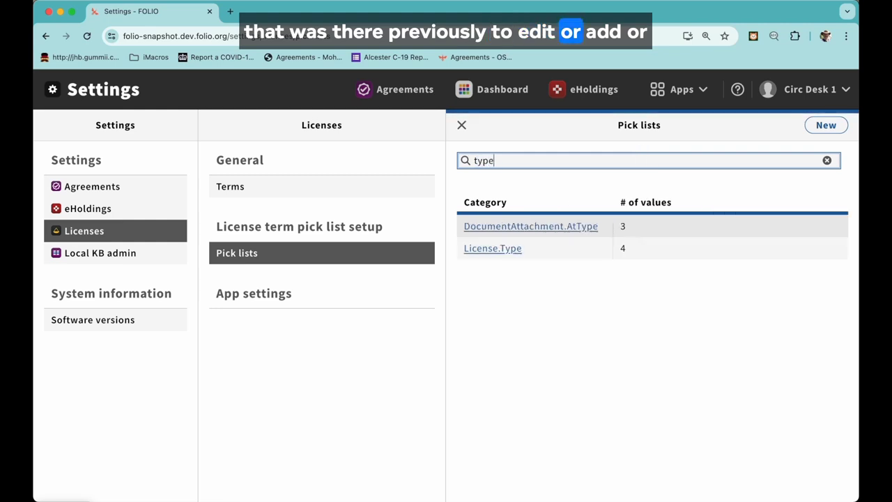
left_click(503, 227)
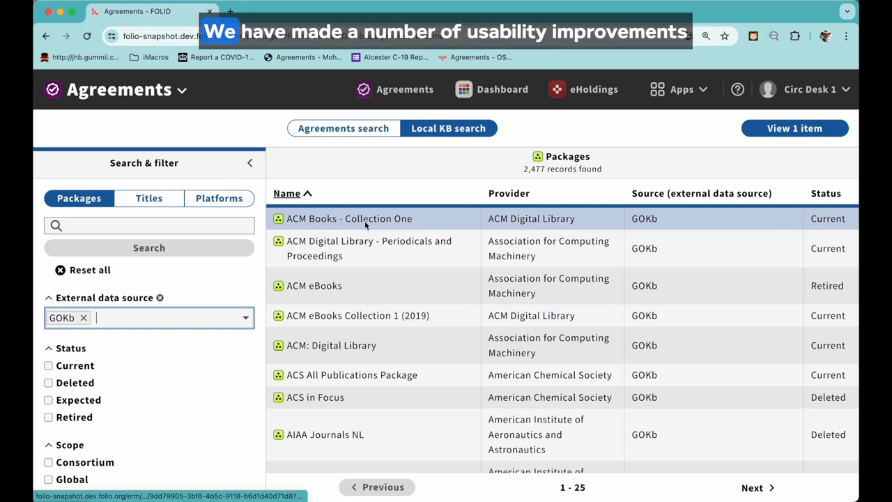
Open the ACM Books - Collection One package in the Agreements local KB search and browse its e-resources
left_click(366, 223)
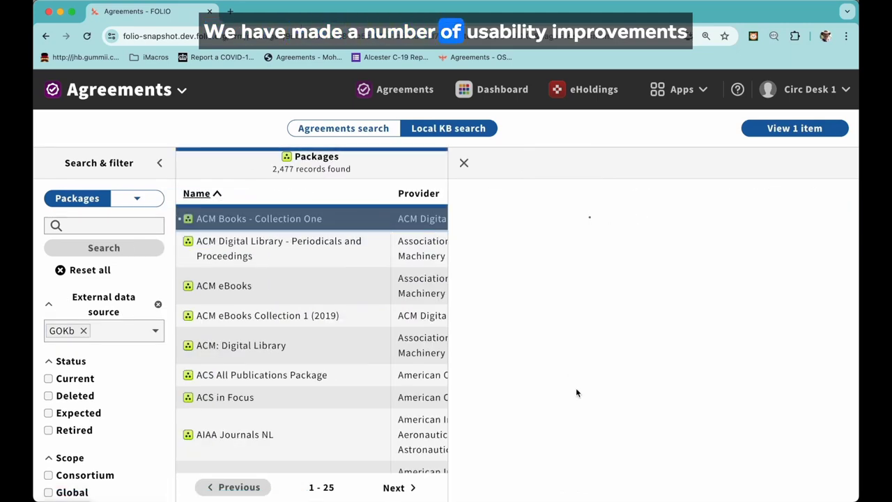
scroll(571, 412, "down", 2)
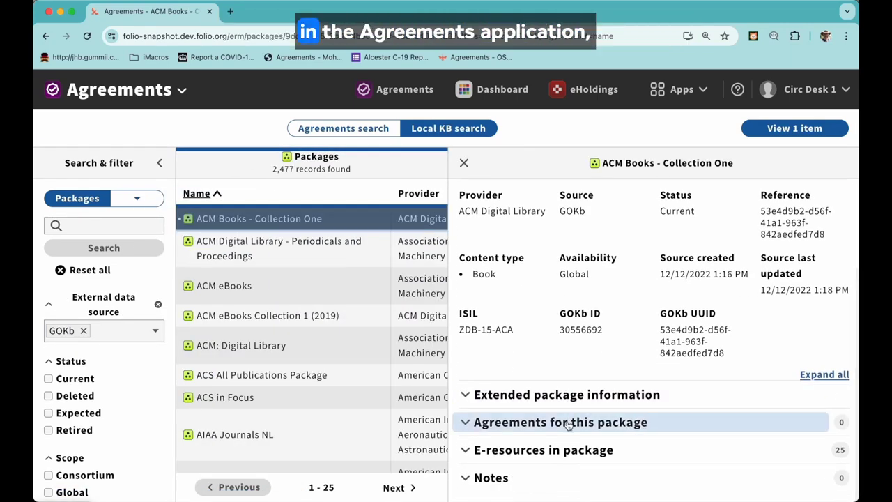
left_click(566, 450)
scroll(565, 452, "down", 4)
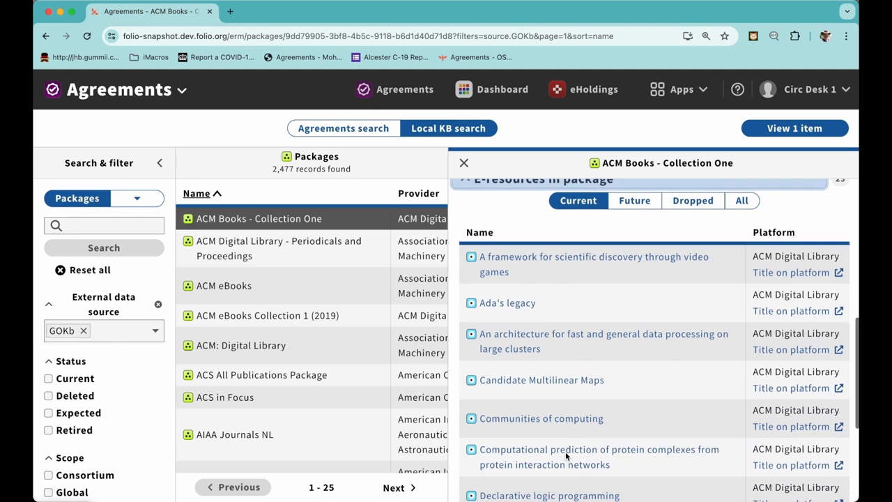
scroll(565, 452, "down", 5)
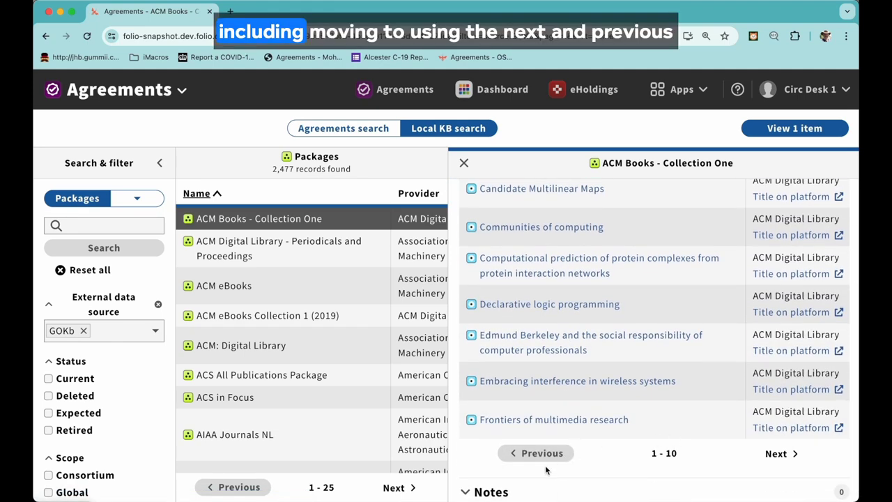
Page through the package's current e-resources to the second page, back to the first, and forward again
left_click(784, 454)
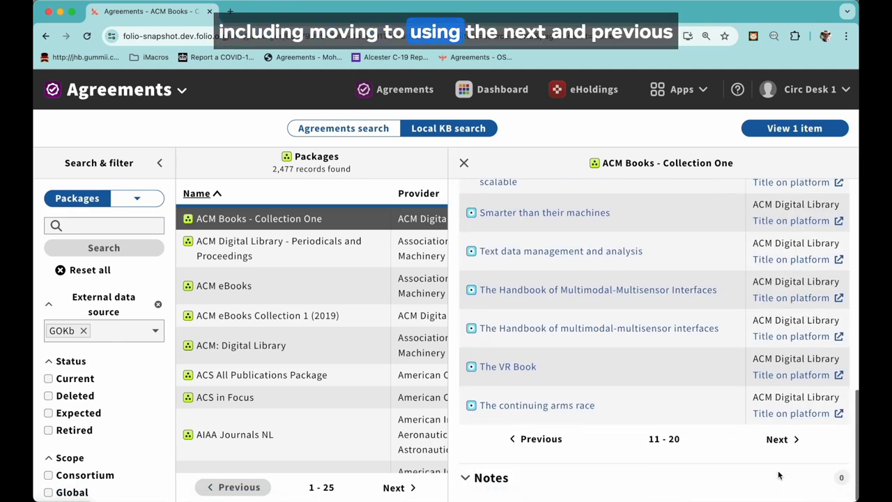
left_click(537, 439)
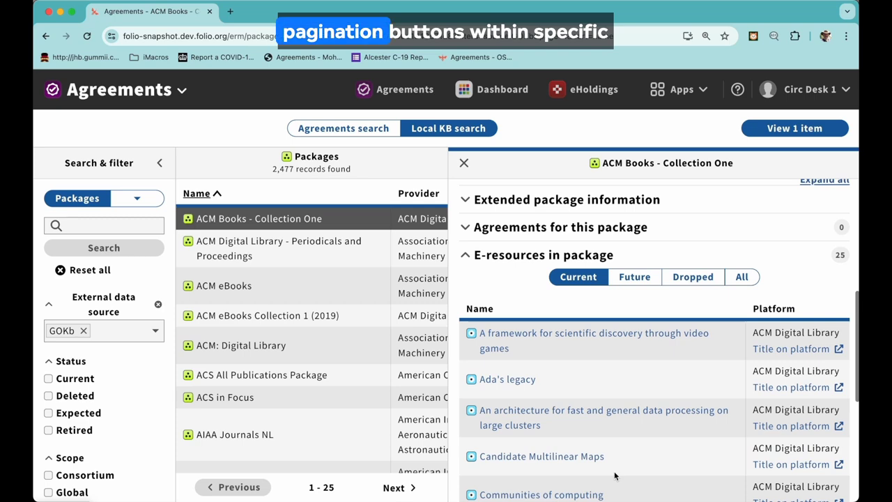
left_click(775, 440)
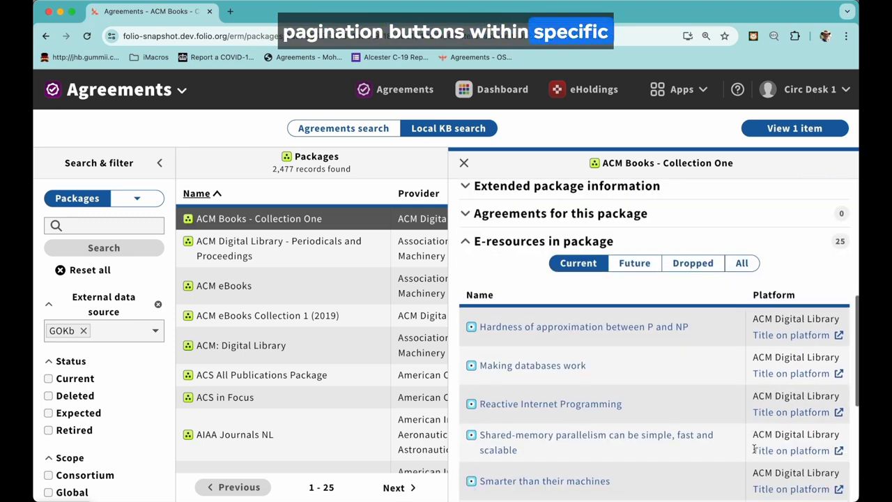
Page forward to the last set of current e-resources in the ACM Books - Collection One package and close the package
scroll(770, 460, "down", 3)
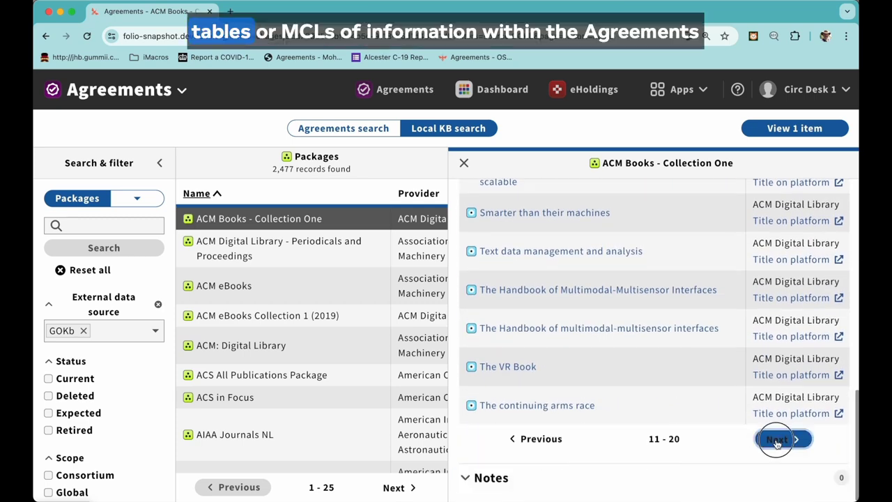
left_click(777, 439)
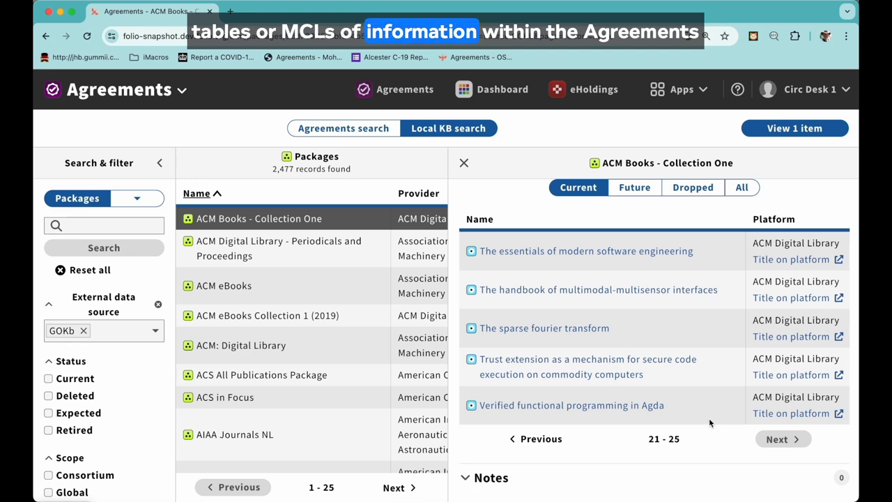
left_click(465, 166)
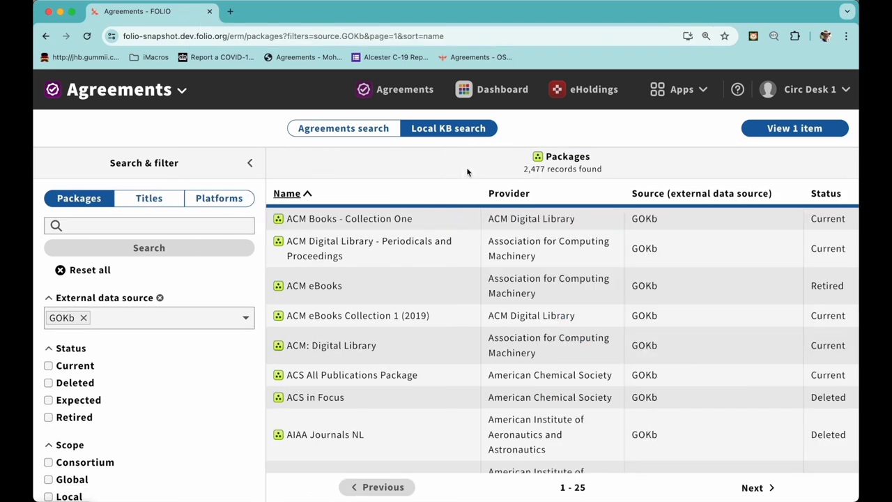
Open the agreement for 1996 Proceedings ICPP Workshop from the agreements search and expand its agreement lines
left_click(353, 132)
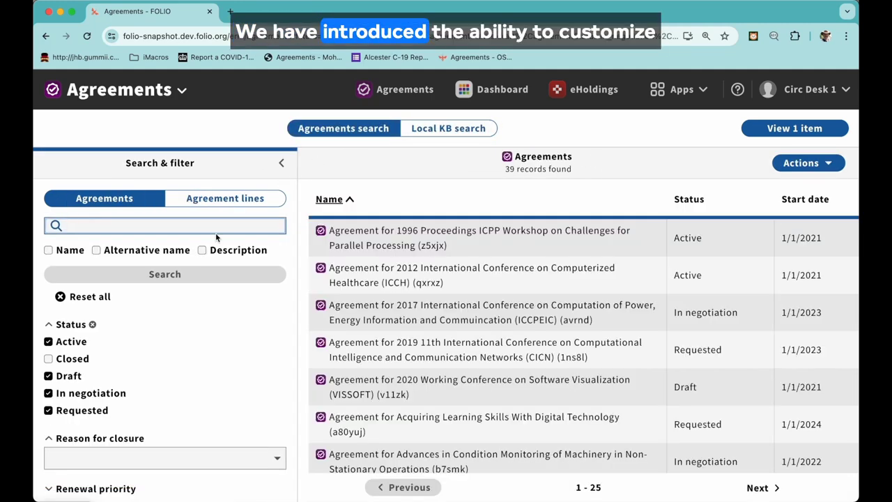
left_click(344, 247)
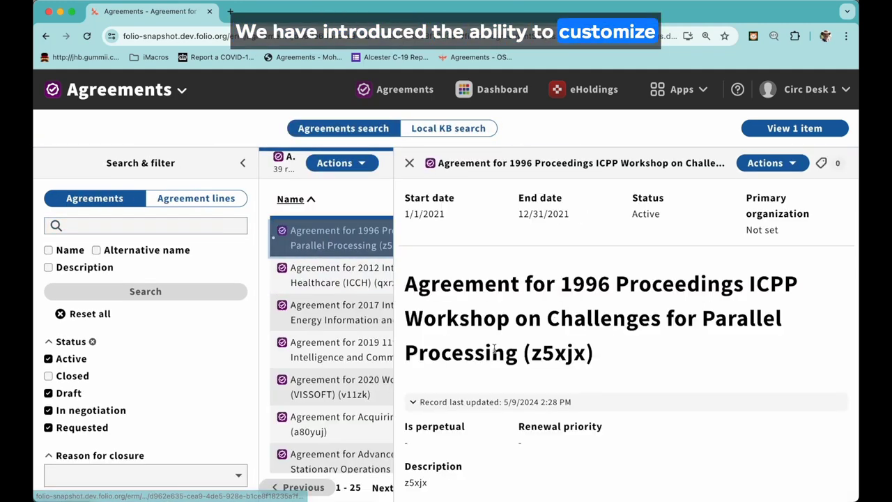
scroll(494, 348, "down", 1)
scroll(495, 348, "down", 5)
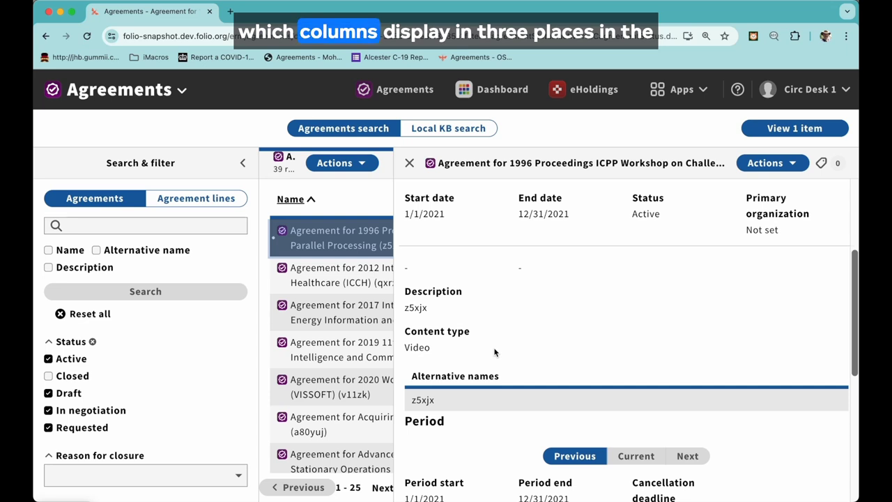
scroll(494, 352, "down", 3)
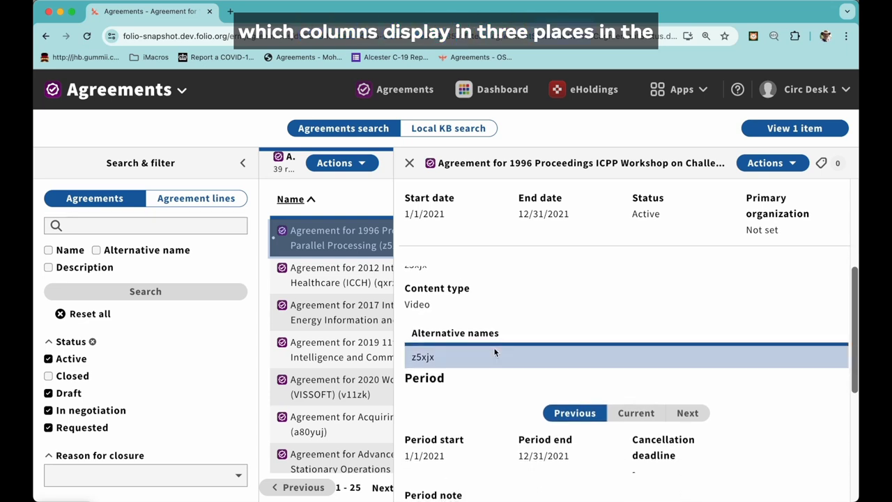
scroll(495, 352, "down", 2)
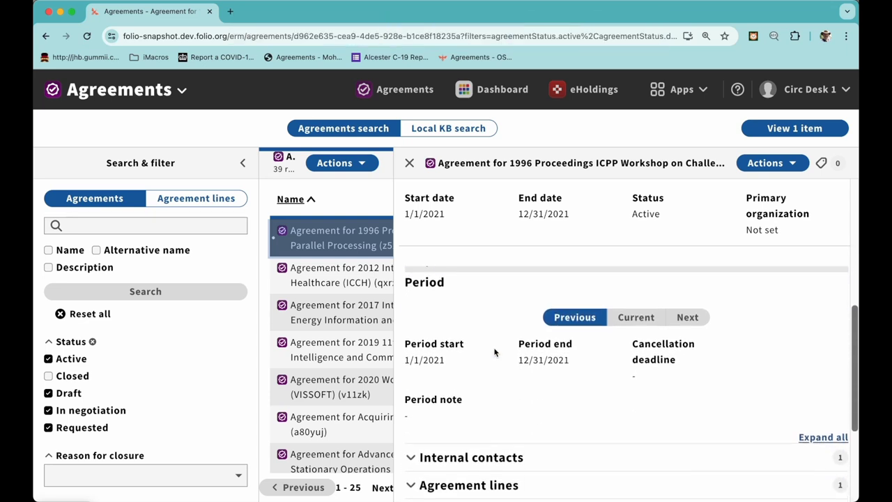
scroll(494, 352, "down", 2)
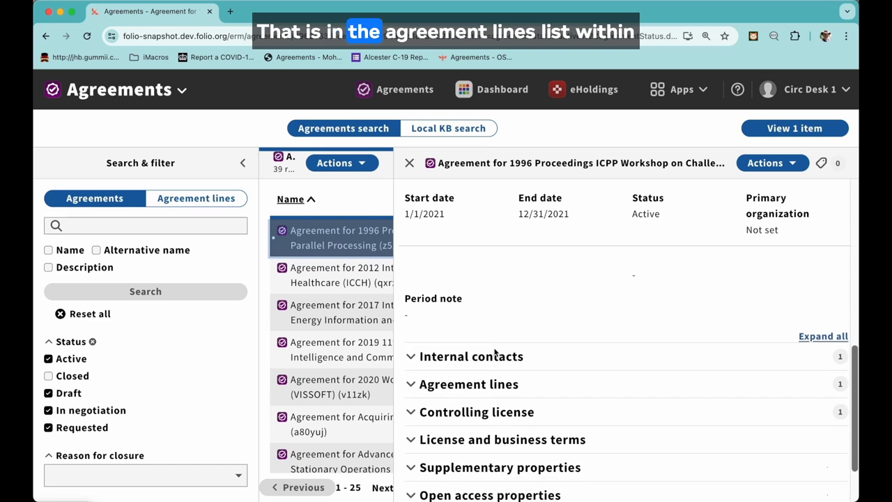
left_click(482, 390)
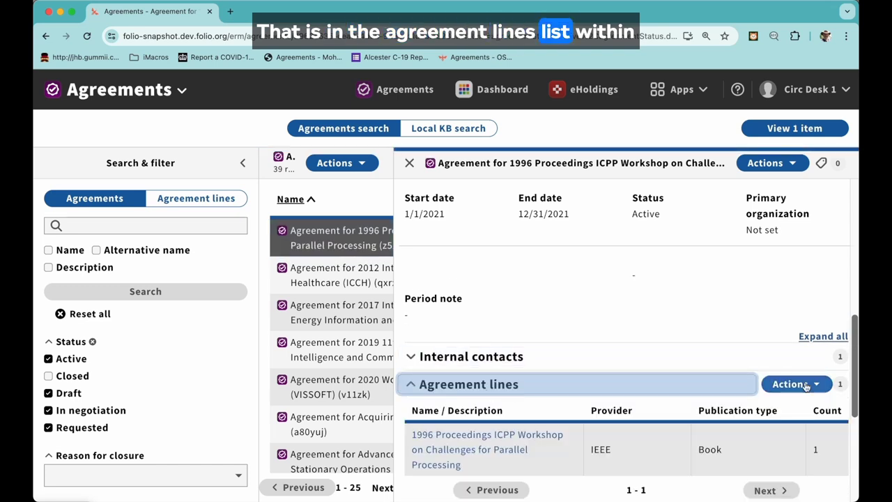
Hide the Provider, PO Line, Active to and Active from columns in the agreement lines list
scroll(807, 386, "down", 2)
left_click(801, 319)
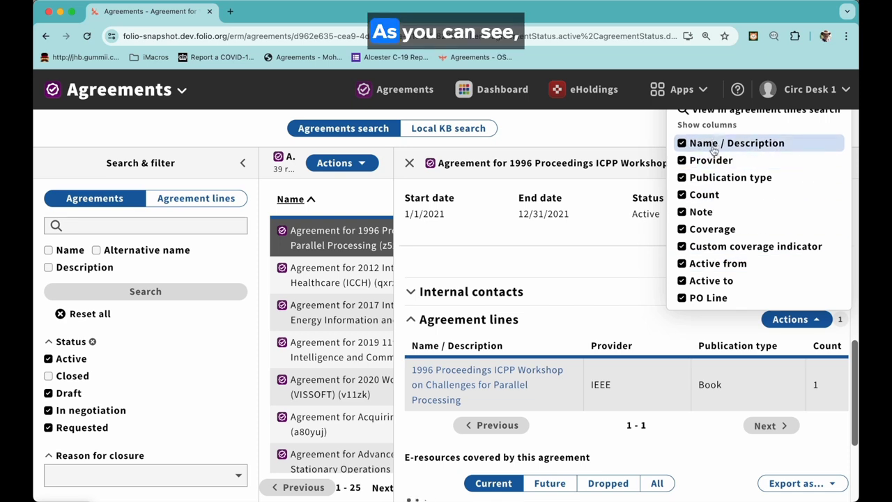
left_click(682, 144)
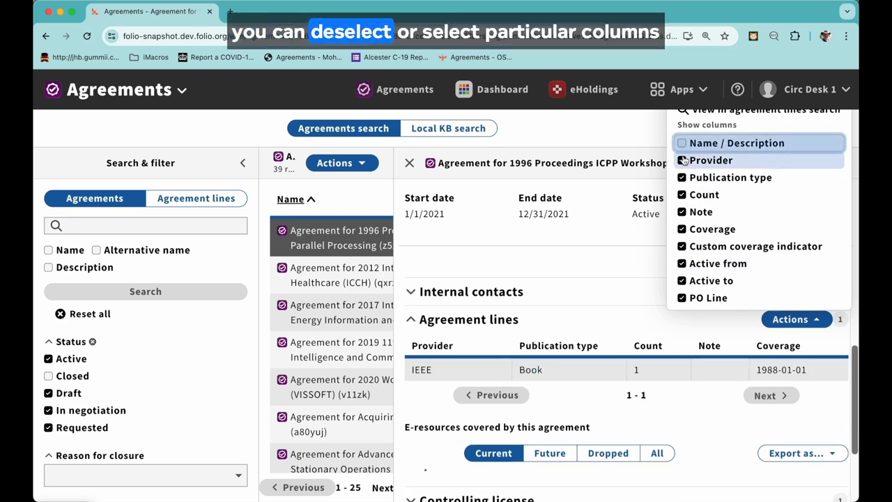
left_click(683, 143)
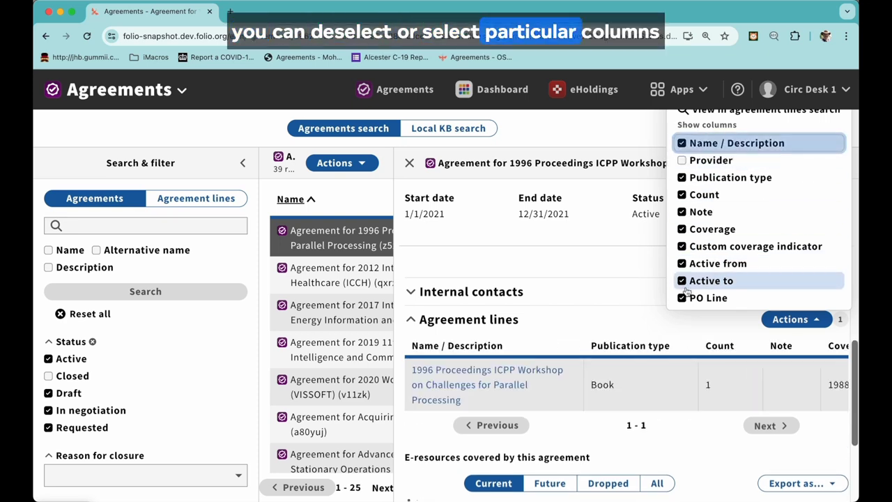
left_click(682, 299)
left_click(682, 281)
left_click(683, 264)
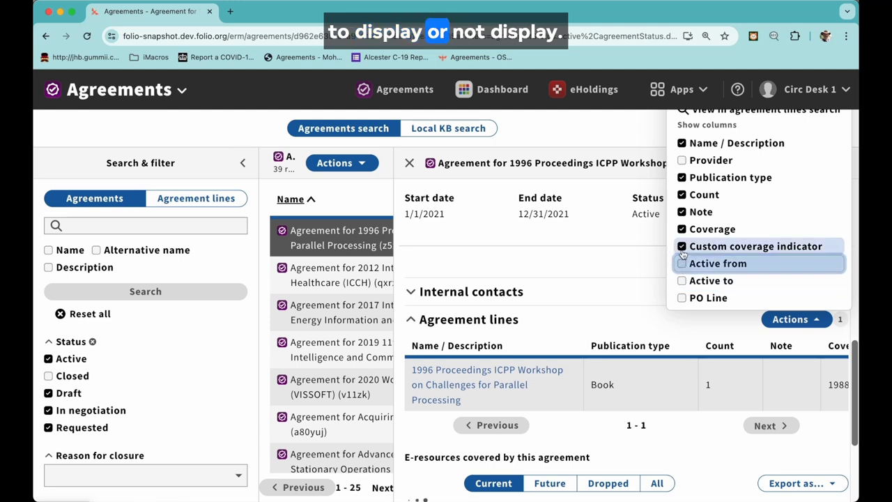
Hide the Custom coverage indicator, Count and Publication type columns as well, and close the column choices
left_click(683, 247)
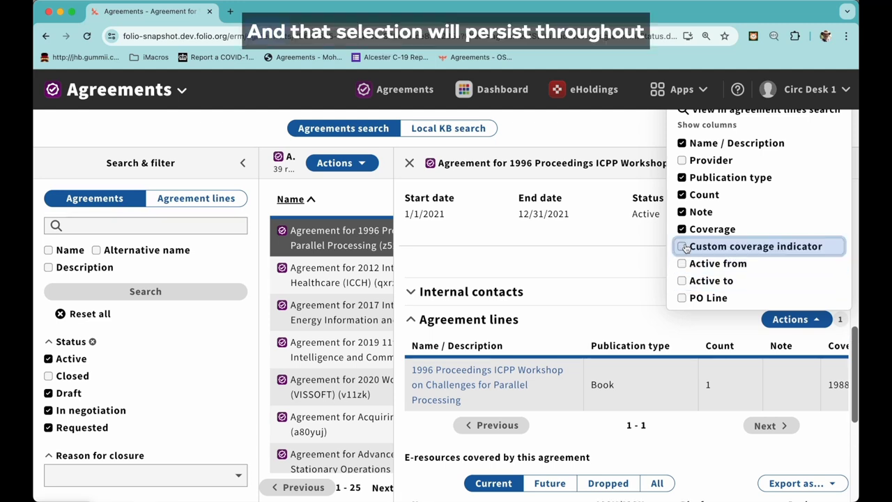
left_click(683, 195)
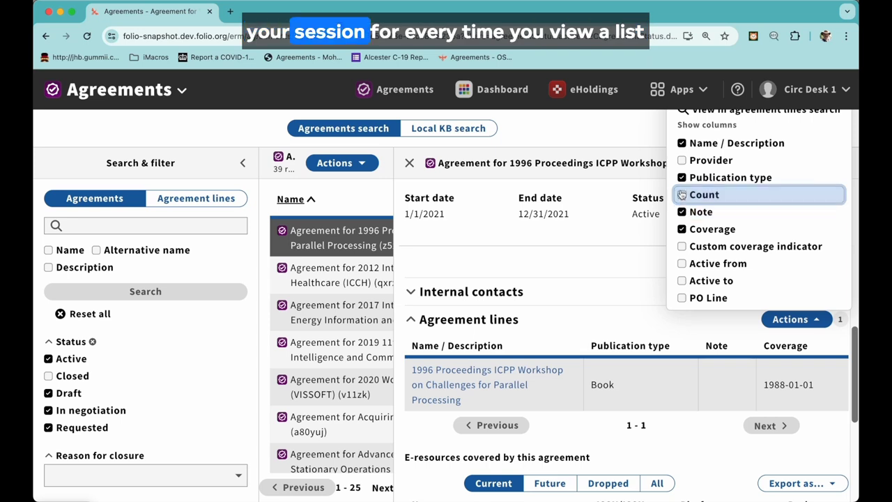
left_click(682, 179)
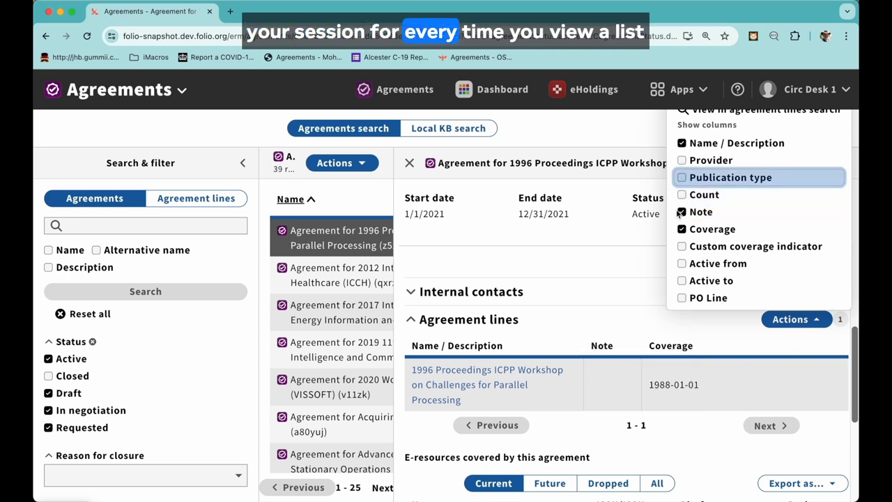
left_click(684, 246)
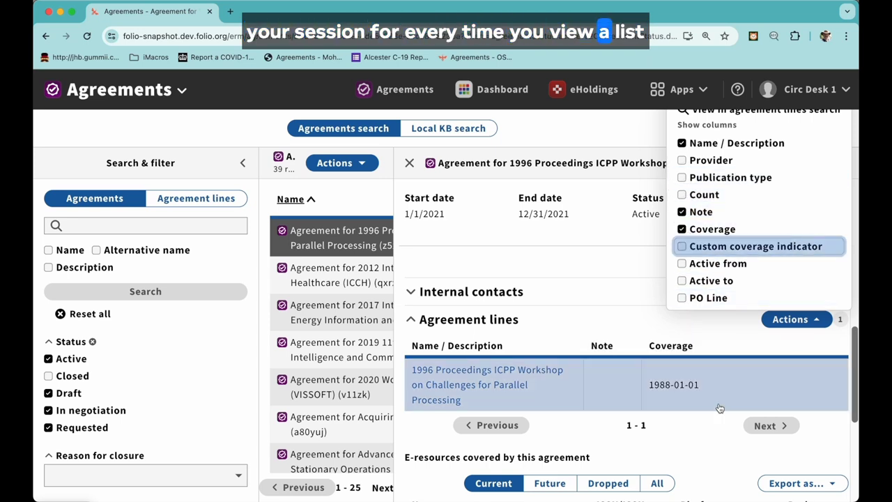
scroll(725, 401, "up", 3)
scroll(724, 396, "down", 2)
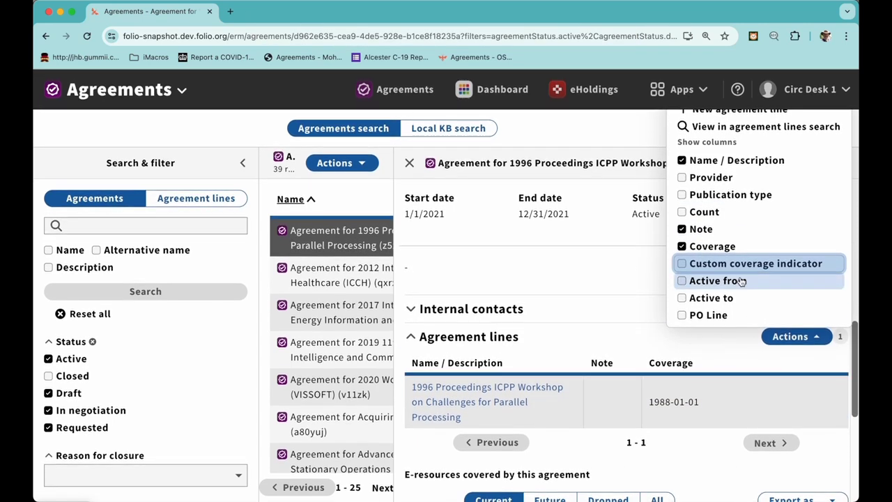
left_click(649, 288)
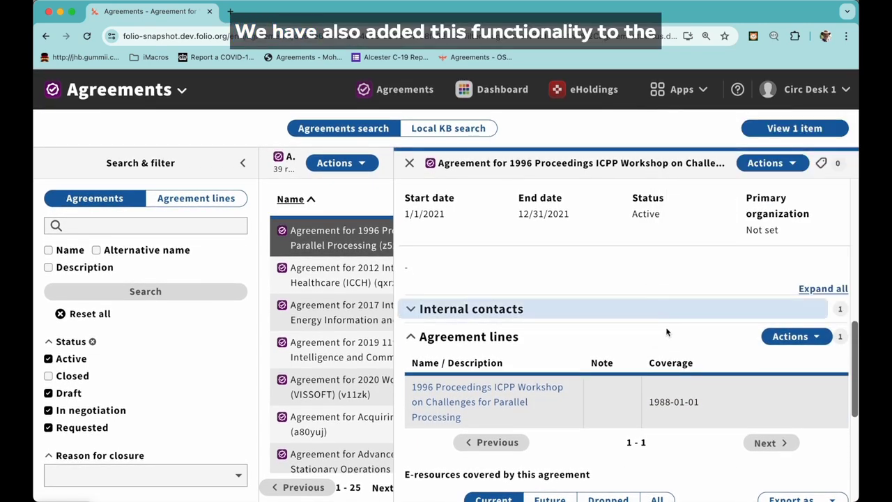
Close the agreement and view the column options for the agreements search results and the agreement lines search results
left_click(410, 164)
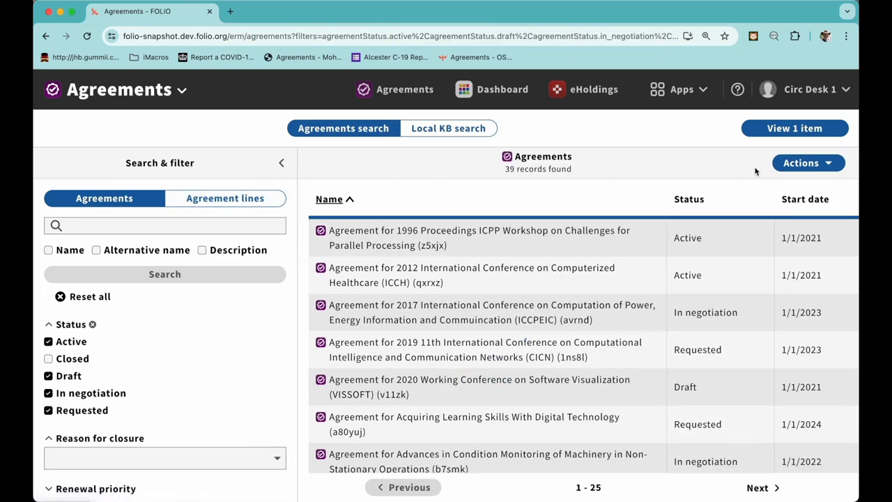
left_click(801, 164)
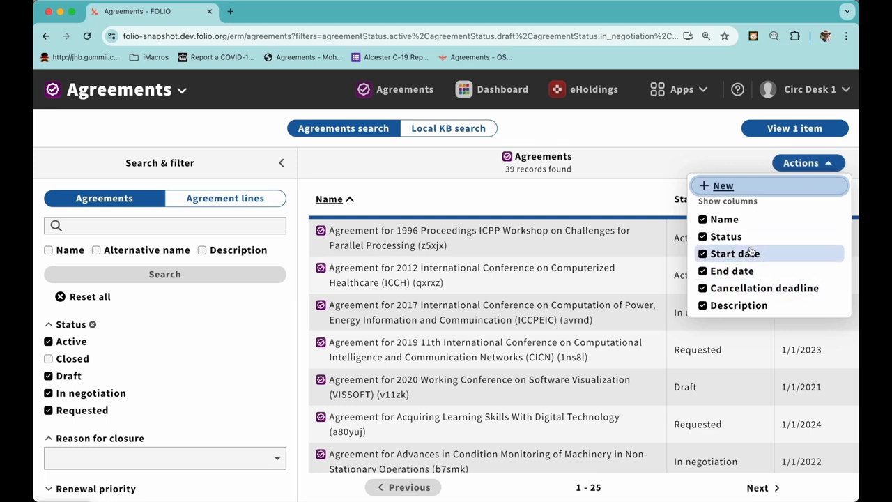
left_click(248, 203)
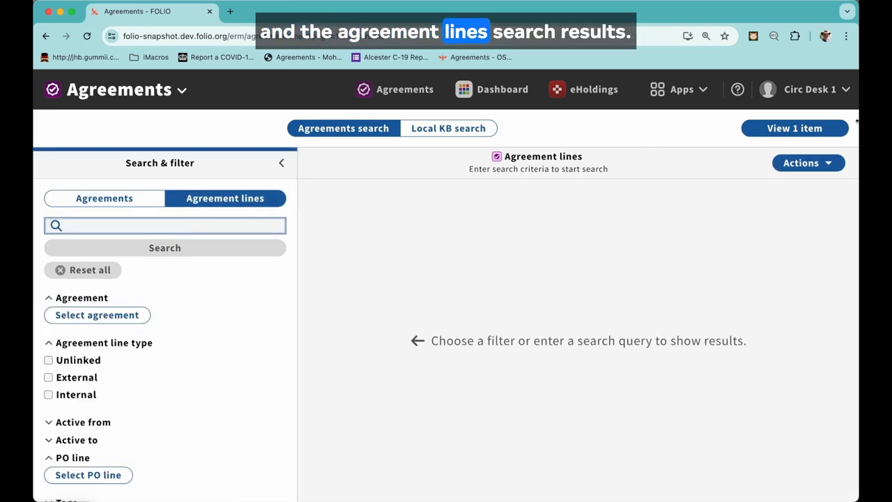
left_click(812, 166)
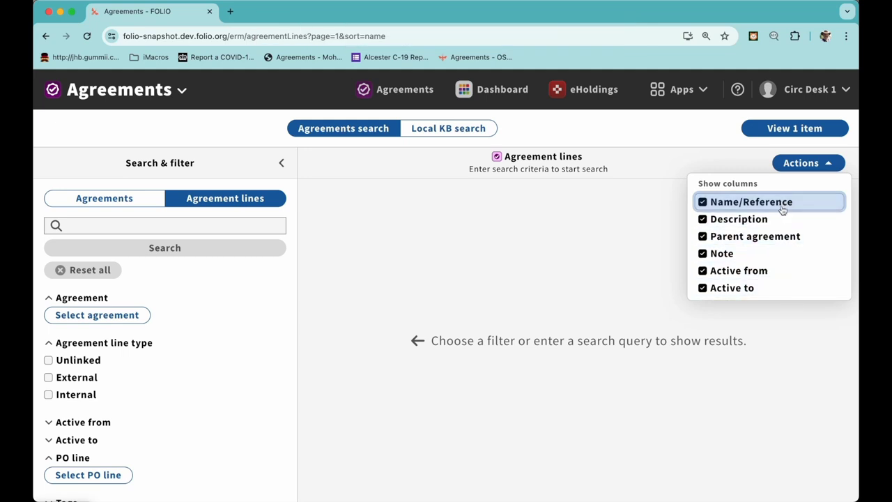
left_click(586, 218)
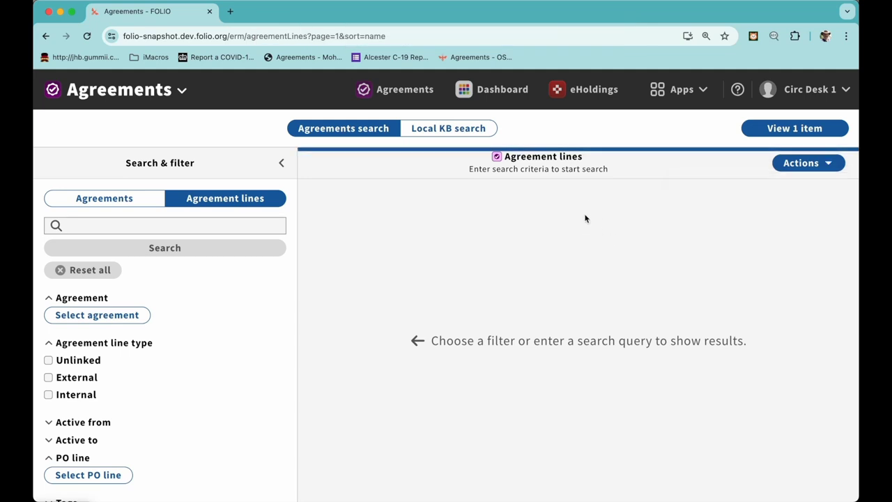
Switch to the Dashboard app and start a new widget using the ERM Agreements definition
left_click(481, 101)
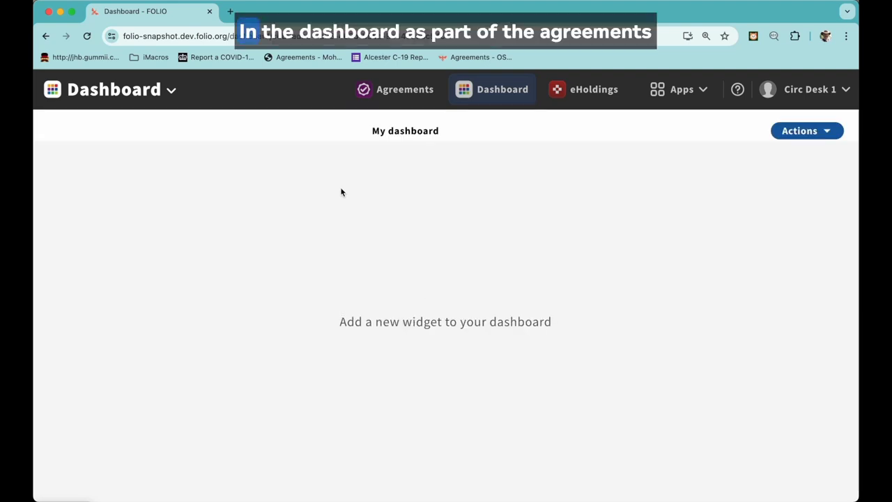
left_click(791, 133)
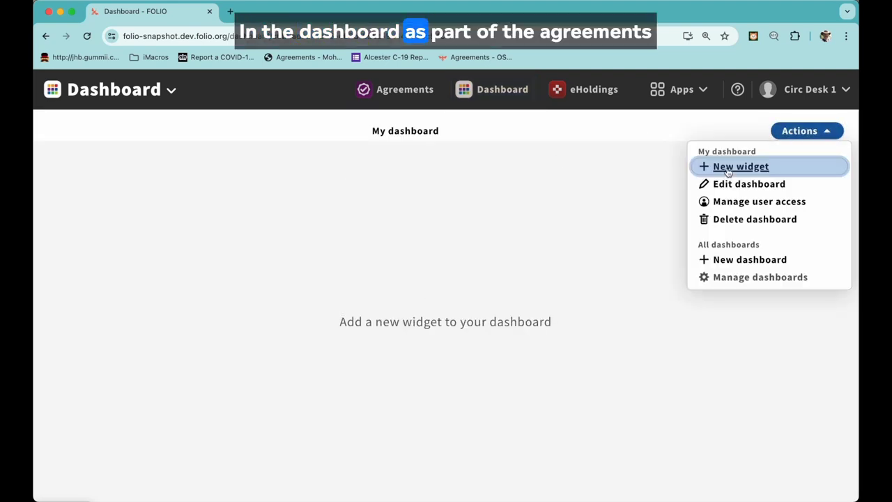
left_click(729, 171)
left_click(589, 177)
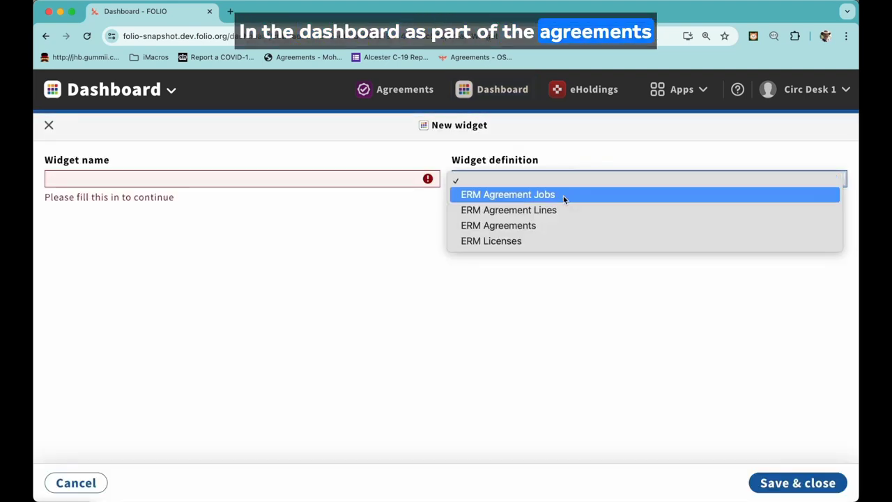
left_click(550, 225)
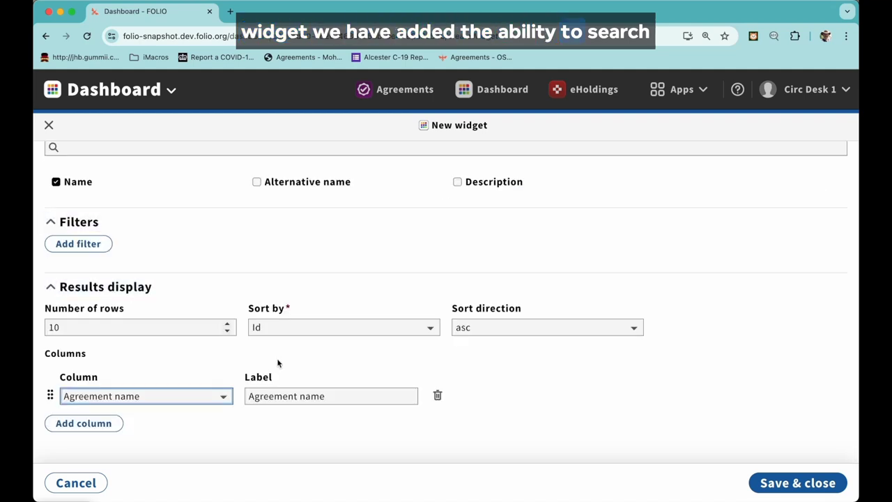
Add a widget filter on Content type with the comparator "is" and the value "book"
left_click(91, 243)
left_click(172, 305)
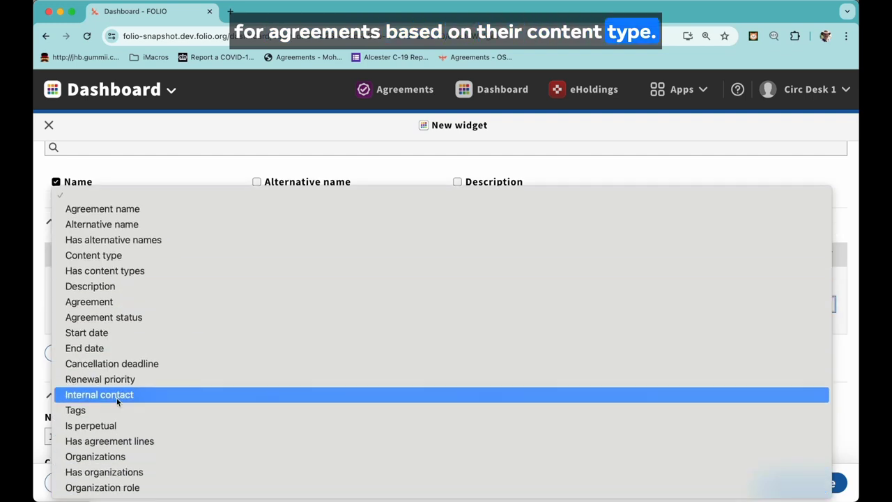
left_click(110, 256)
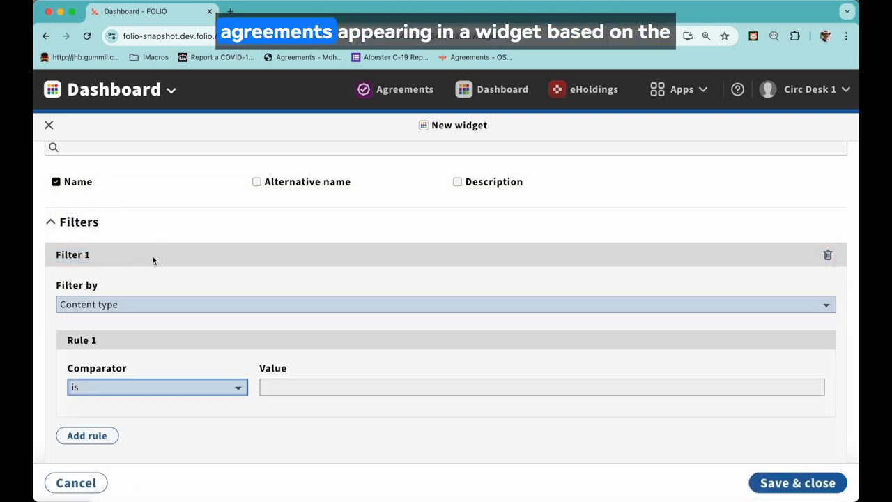
left_click(176, 390)
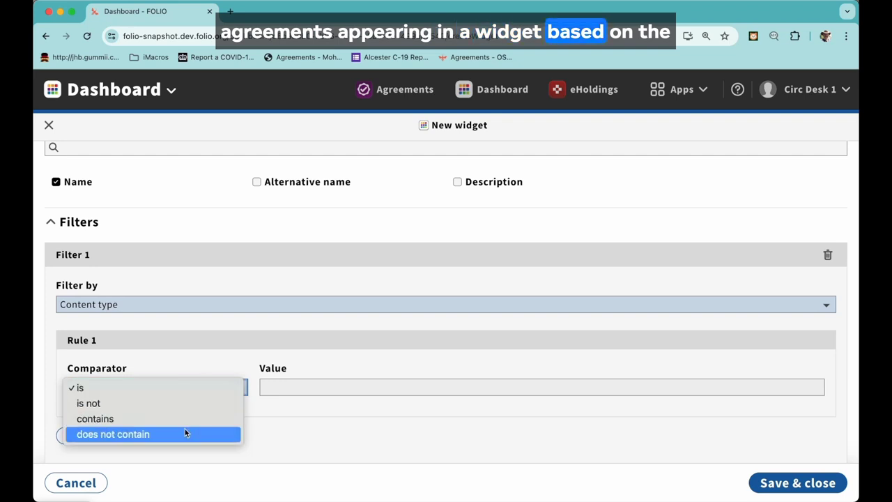
left_click(189, 395)
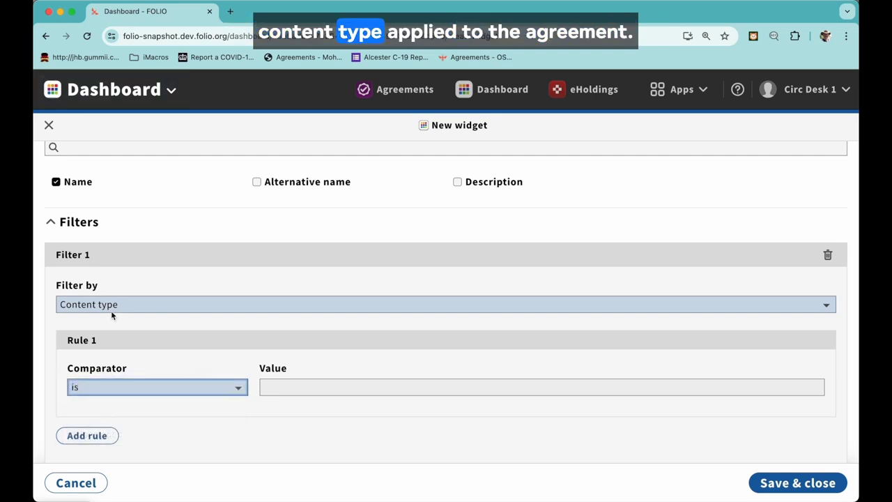
left_click(281, 390)
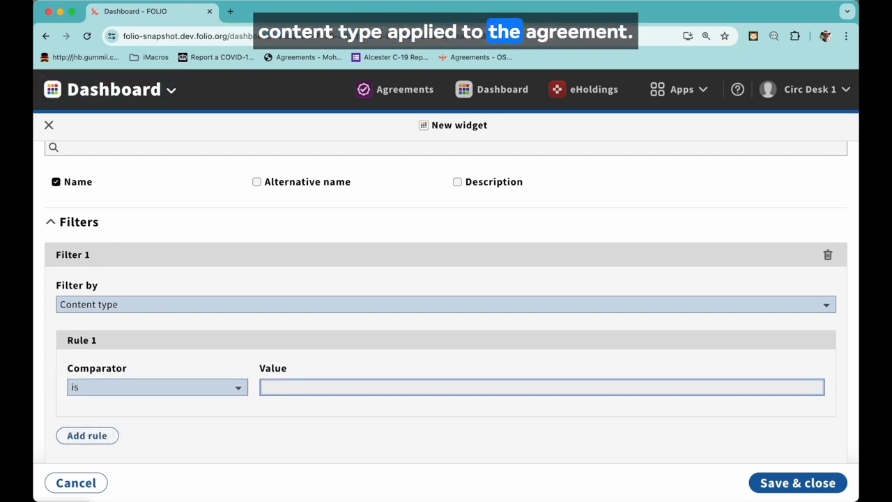
type("book")
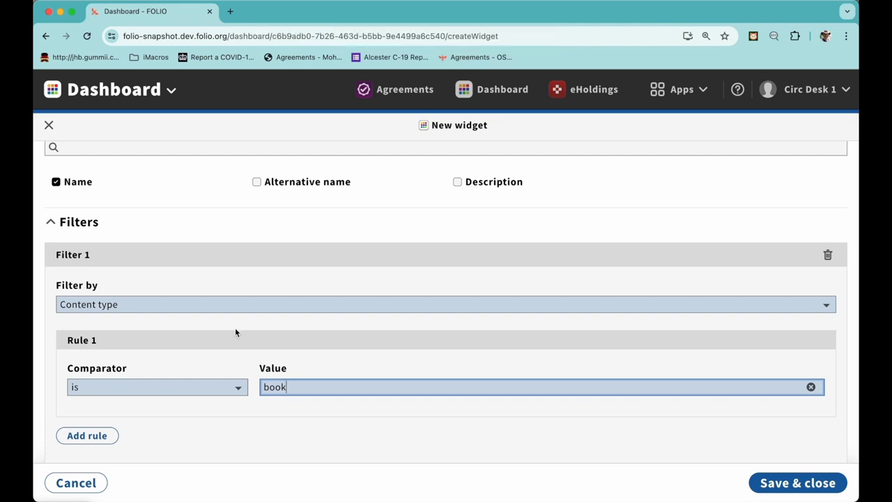
Set the content type rule's comparator to "contains" and save the widget under the name "Book Agreements"
left_click(156, 387)
left_click(150, 418)
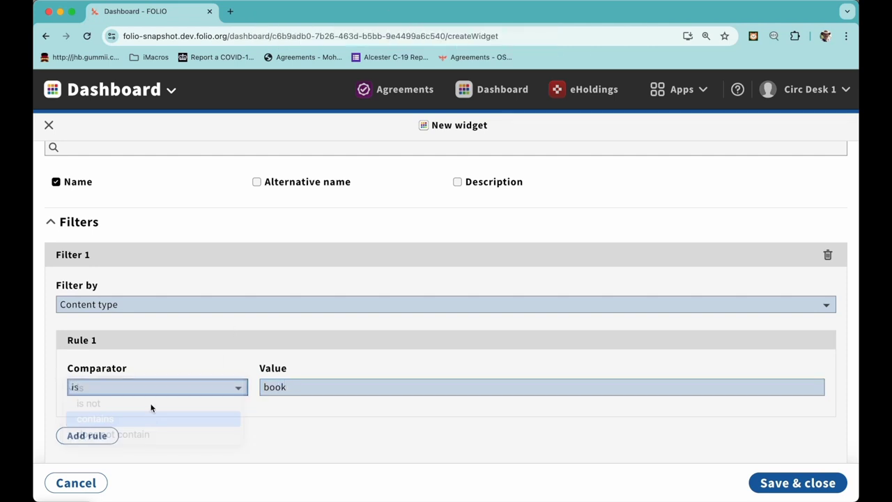
scroll(161, 307, "up", 3)
left_click(159, 180)
type("Agreements")
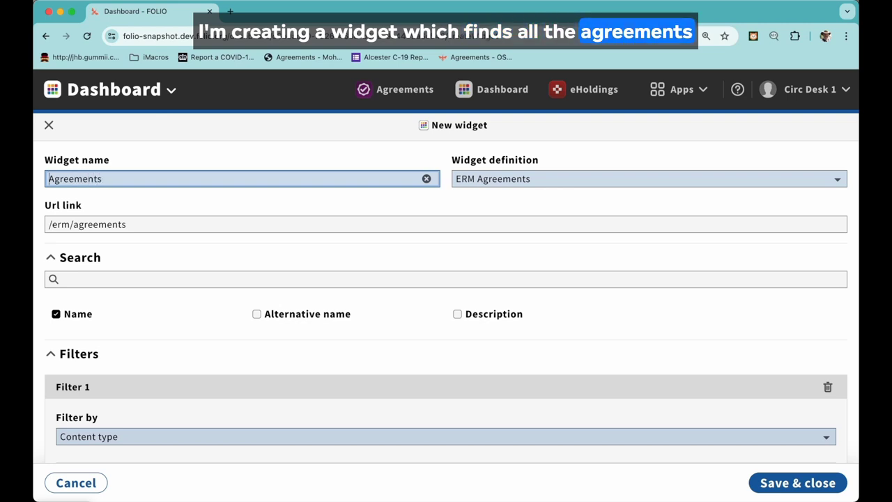
type("Book")
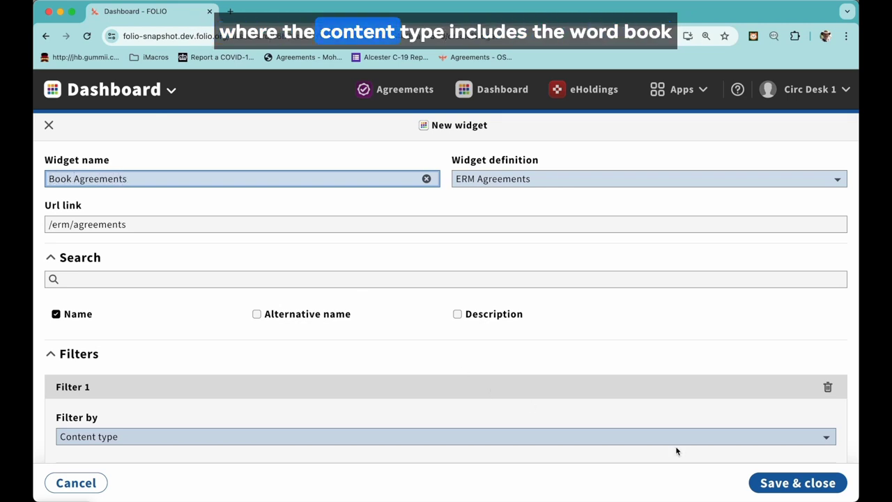
left_click(786, 482)
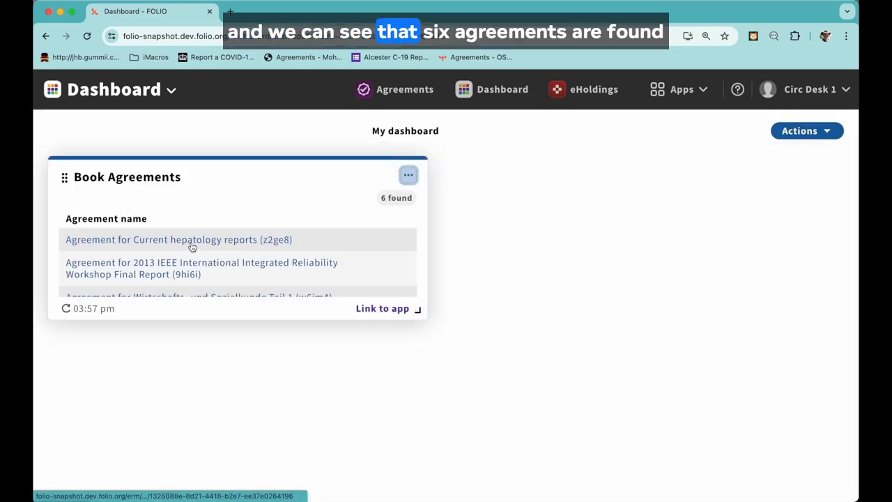
Look through the agreements in the Book Agreements widget and enlarge the widget vertically to fit the whole list
scroll(176, 262, "down", 3)
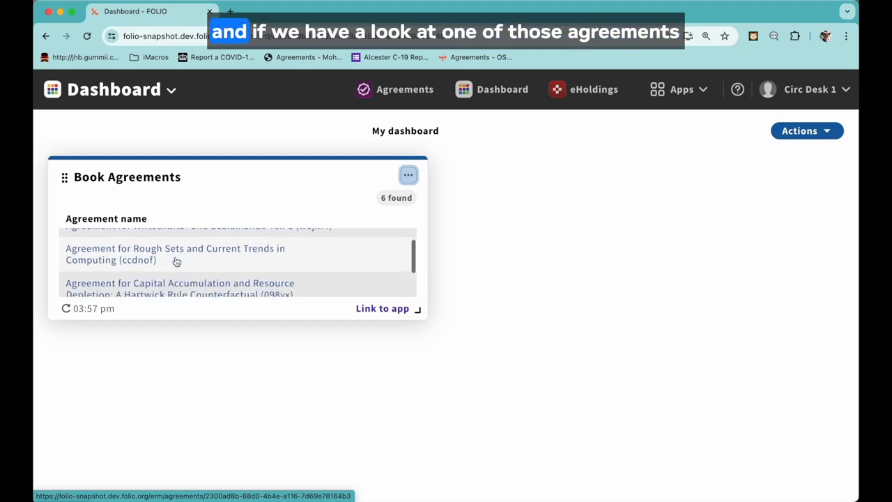
scroll(175, 262, "up", 3)
scroll(175, 259, "down", 3)
scroll(209, 256, "up", 3)
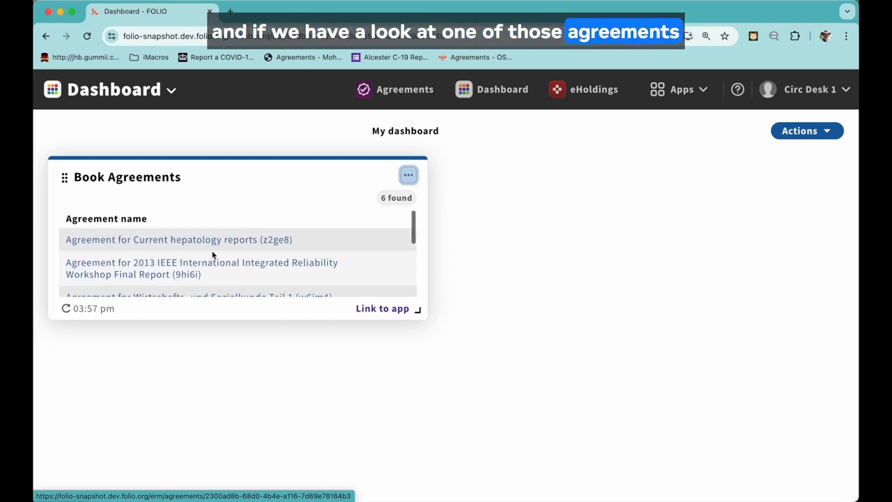
left_click_drag(427, 315, 419, 458)
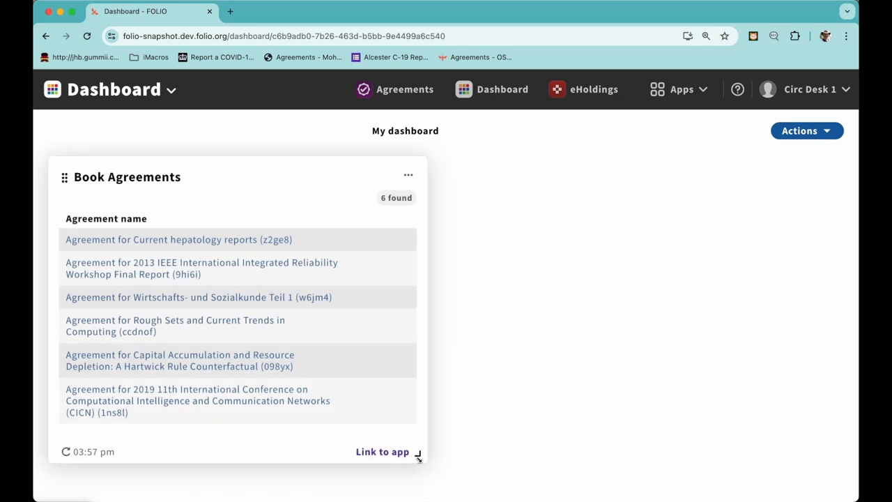
Open "Agreement for Current hepatology reports (z2ge8)" from the widget and examine its content type
left_click(271, 240)
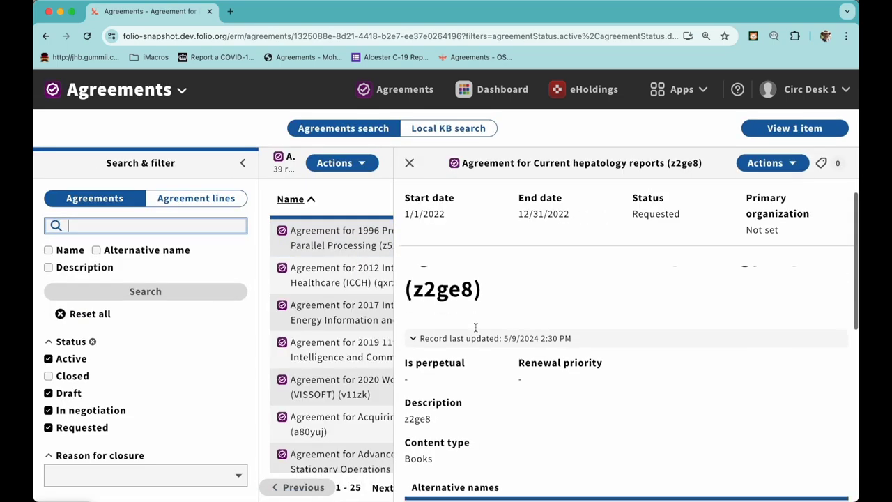
scroll(476, 327, "down", 3)
left_click_drag(405, 340, 450, 342)
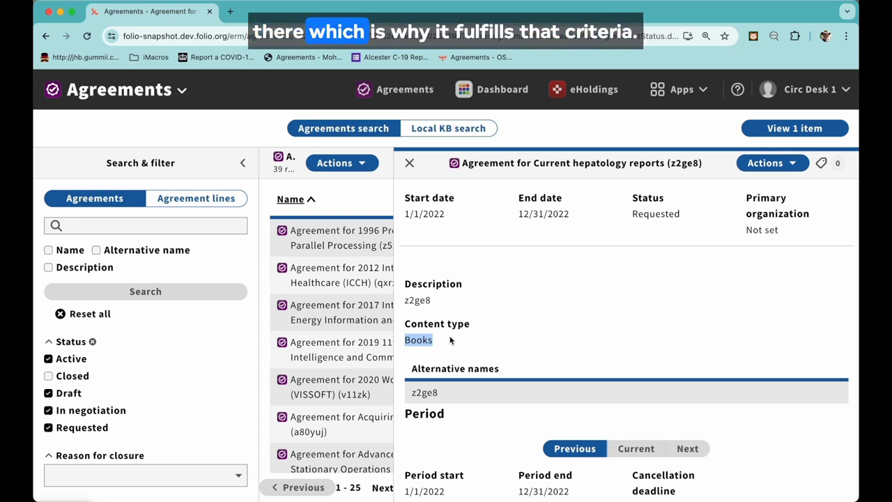
Switch to the Settings app, search the Agreements pick lists for "type" and view the SubscriptionAgreement.ContentType values
left_click(679, 96)
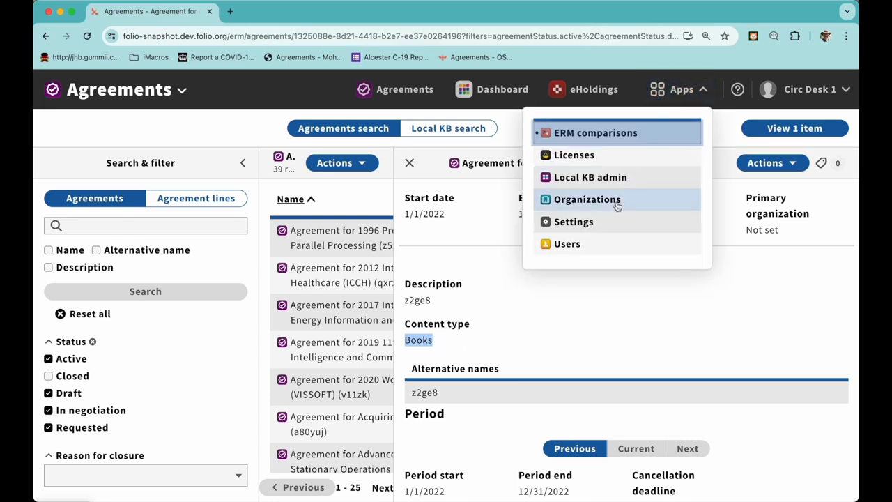
left_click(605, 229)
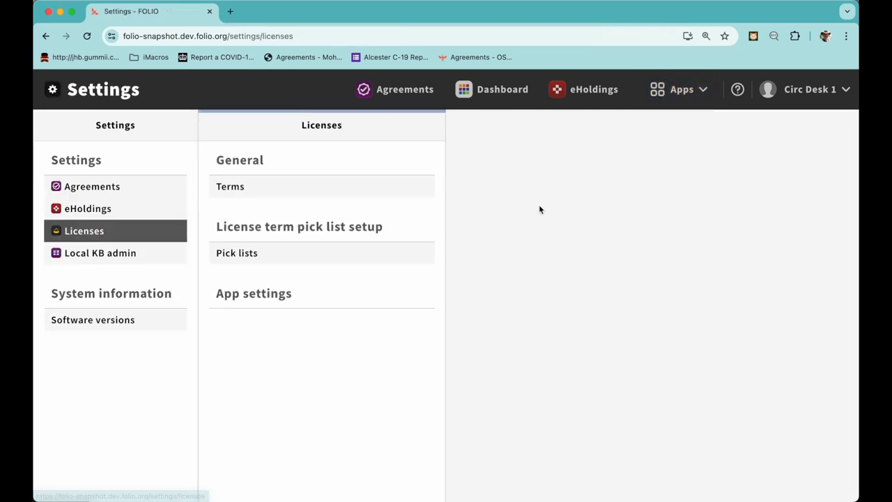
left_click(168, 190)
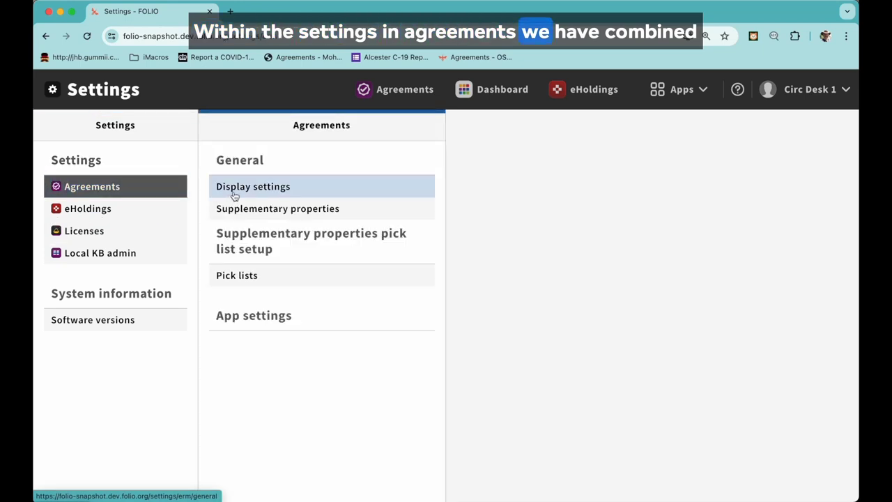
left_click(240, 279)
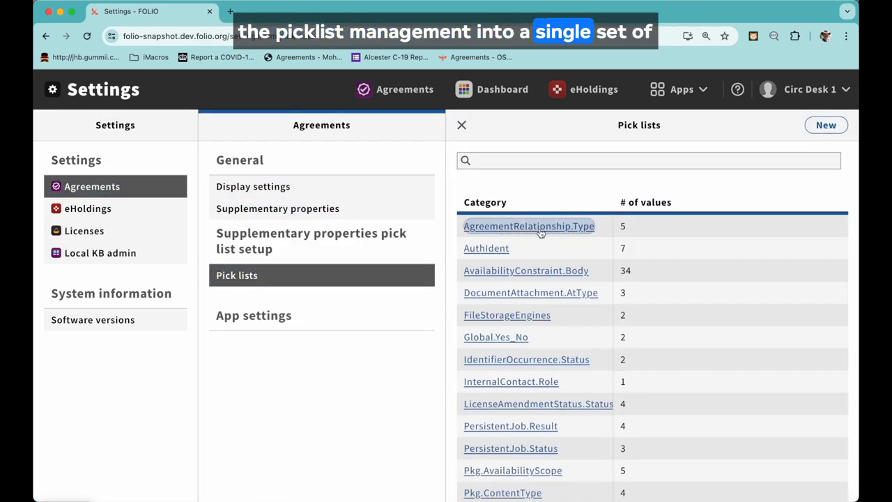
left_click(537, 162)
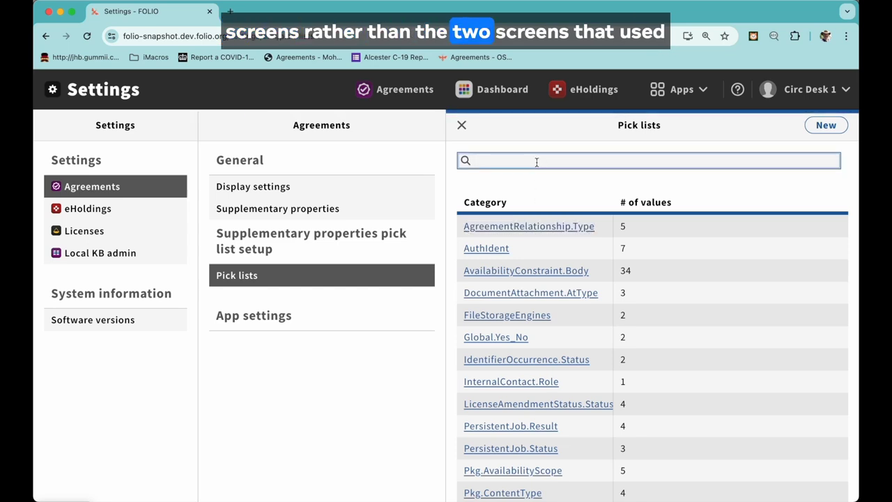
type("type")
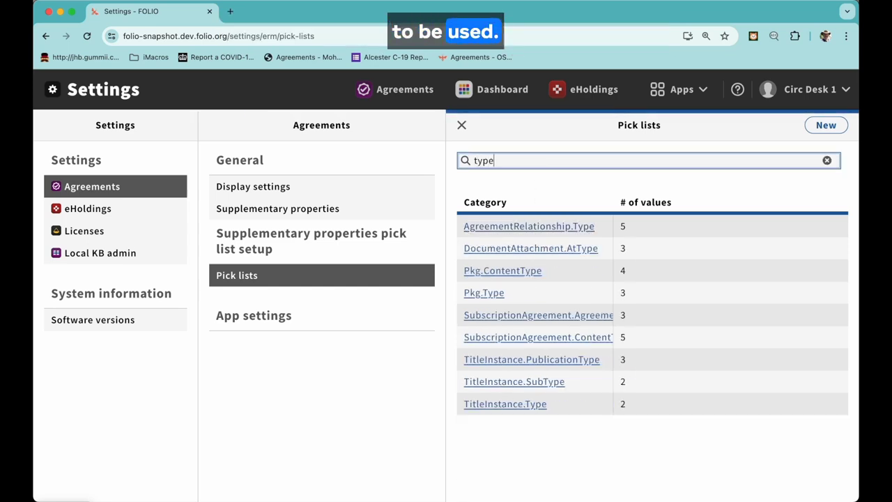
left_click(531, 338)
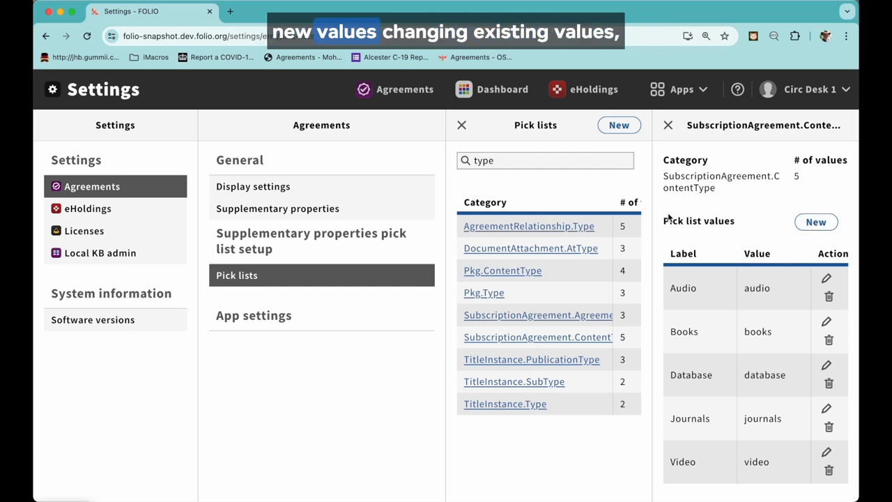
View the GOKb external data source and its edit form in the Local KB admin settings, then close both without changes
left_click(139, 254)
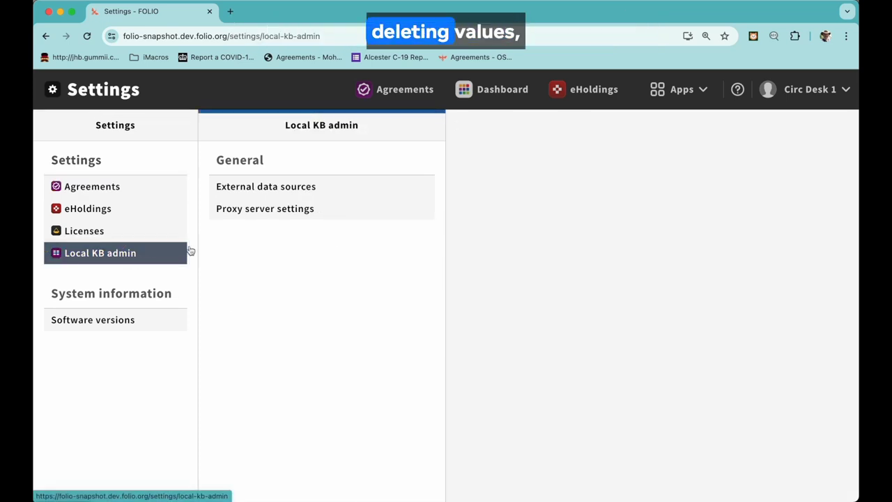
left_click(270, 186)
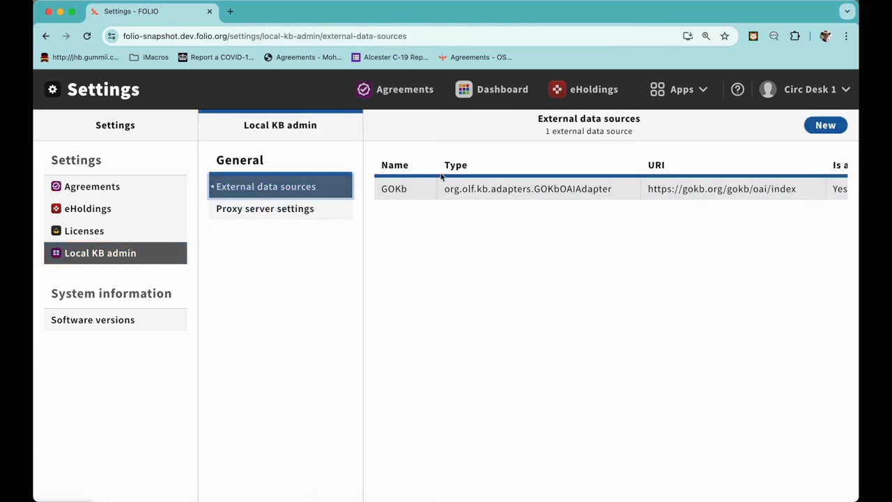
left_click(508, 186)
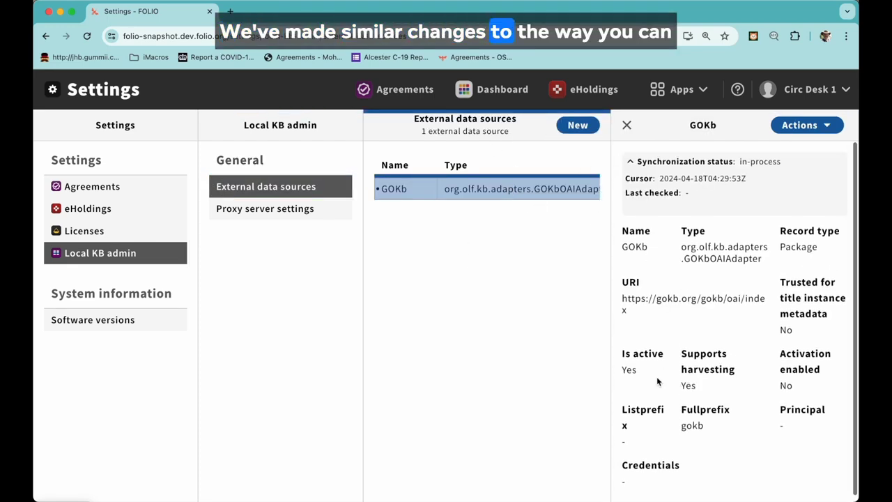
left_click(812, 128)
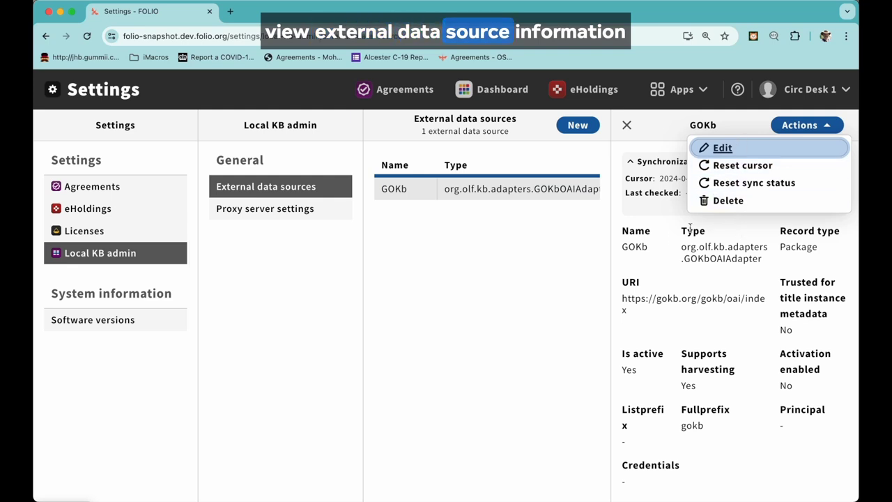
left_click(731, 143)
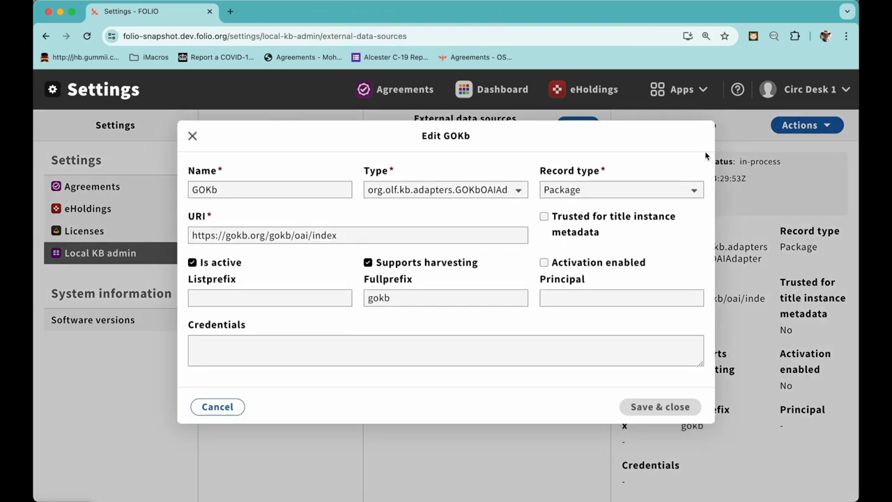
left_click(233, 406)
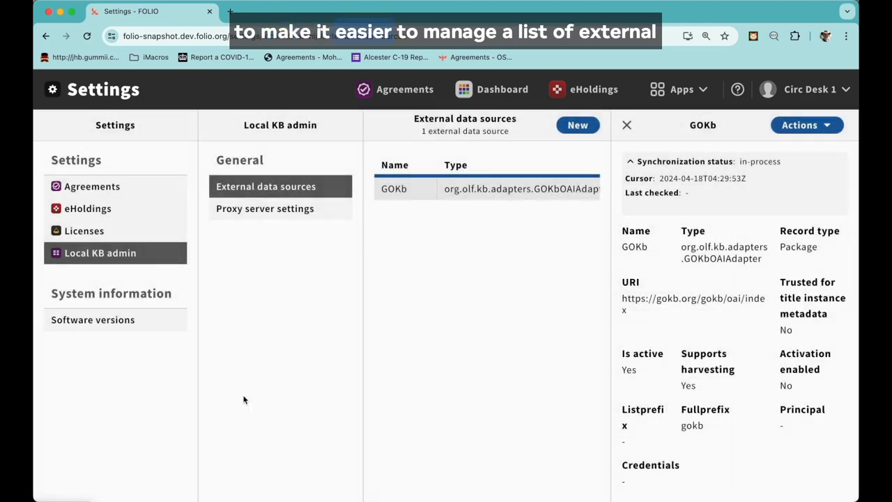
left_click(627, 125)
Start a new proxy server setting in the Local KB admin settings and name it "Proxy 1"
left_click(271, 209)
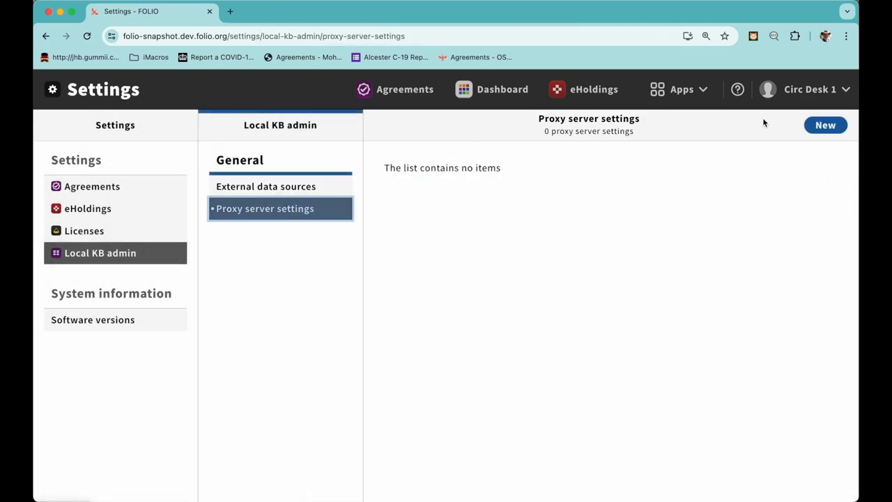
left_click(824, 125)
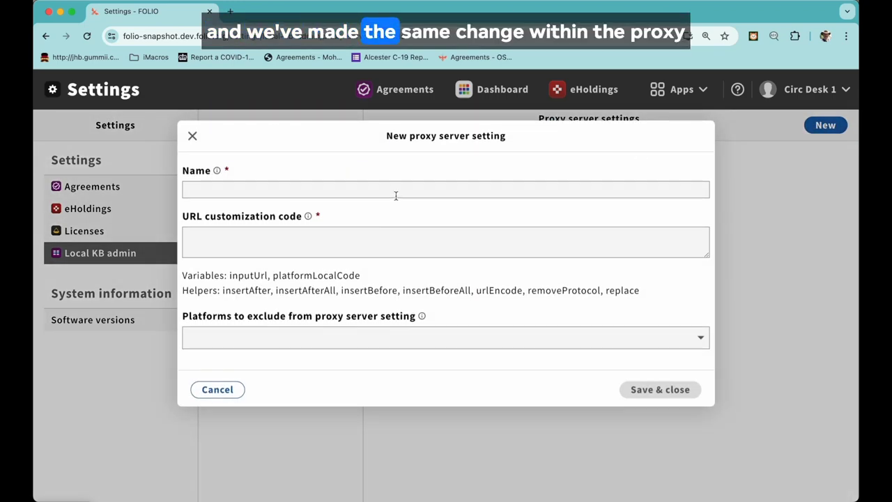
left_click(396, 195)
type("Proxy 1")
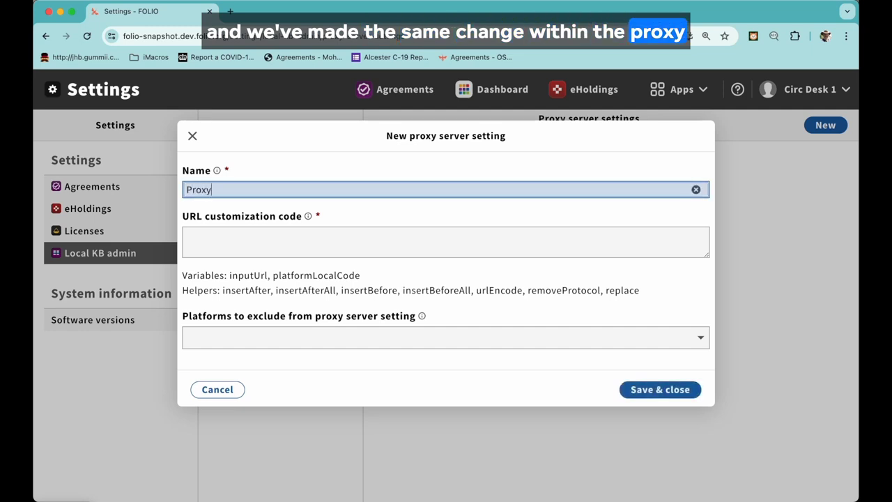
Enter {{inputUrl}} as the URL customization code and save the proxy server setting
left_click(367, 234)
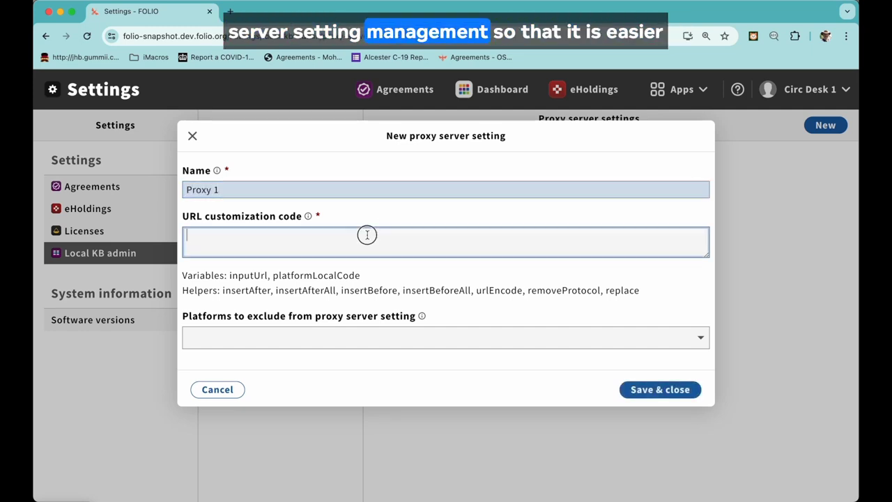
double_click(244, 276)
key("ctrl+c")
left_click(260, 241)
type("{")
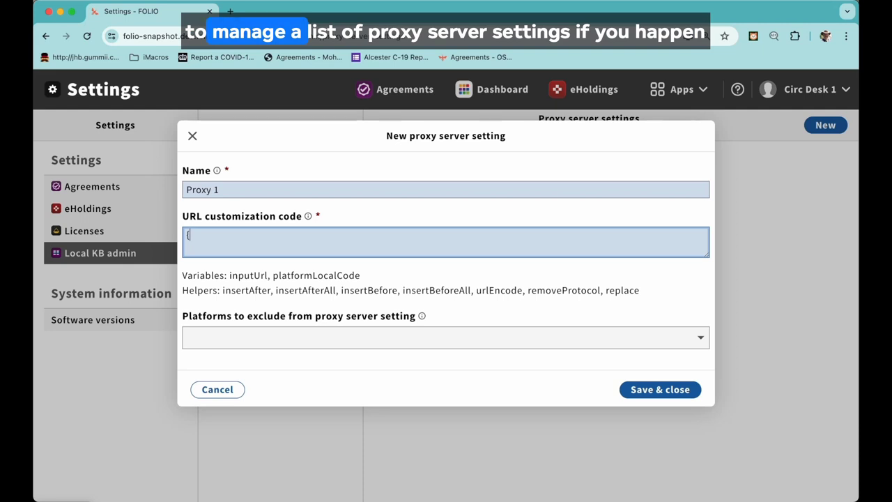
type("{")
key("ctrl+v")
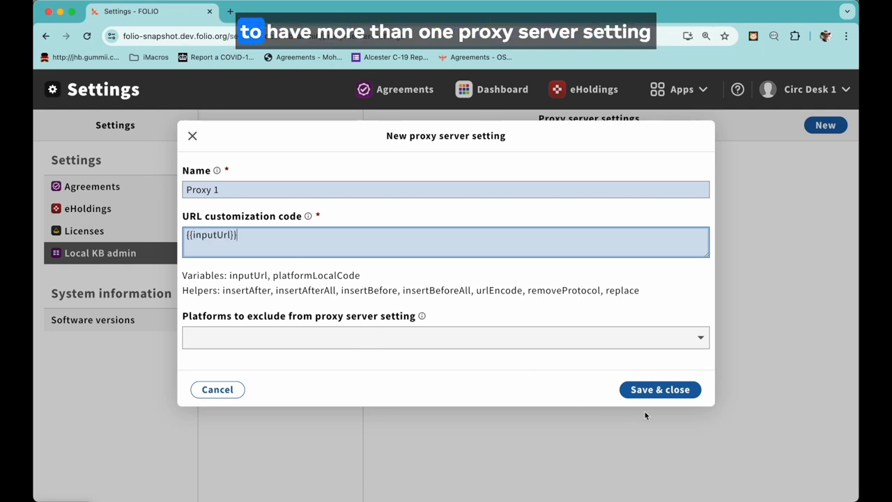
left_click(656, 388)
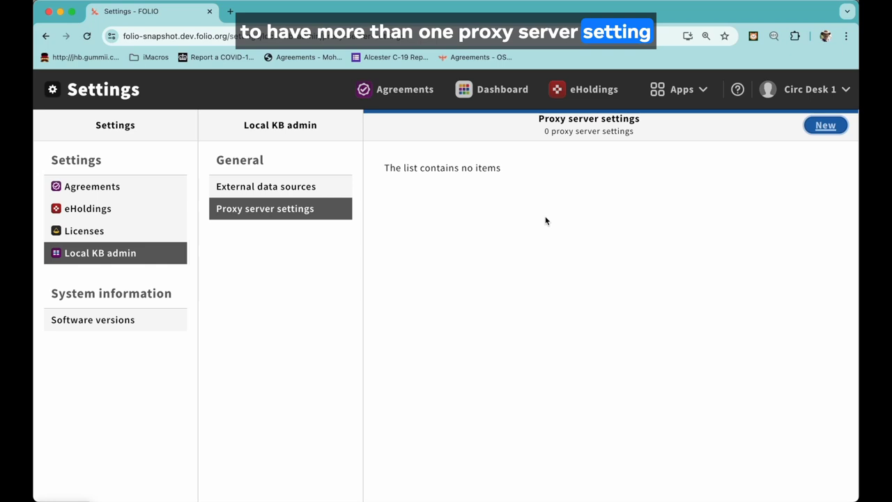
View the details and available actions of the Proxy 1 setting, then close its details
left_click(460, 193)
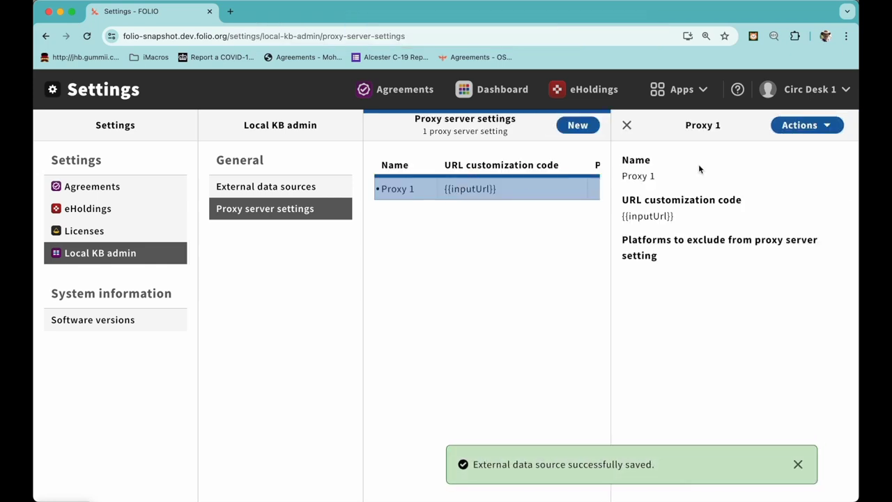
left_click(802, 126)
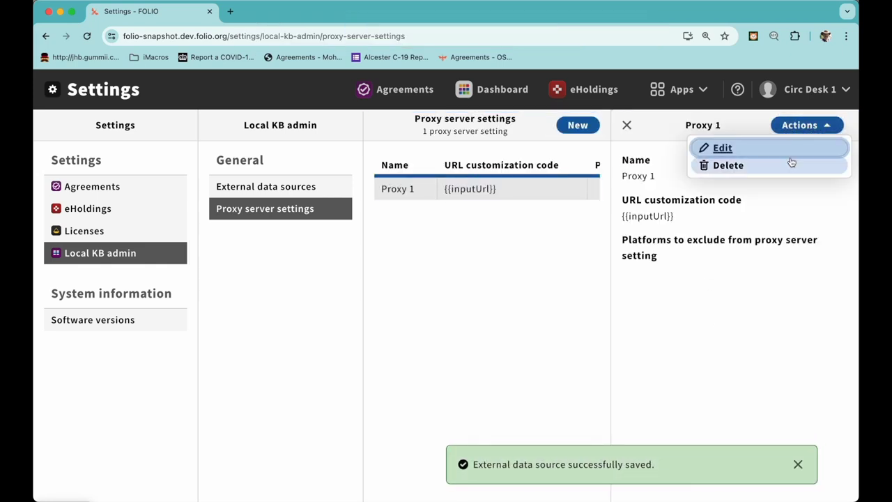
left_click(739, 291)
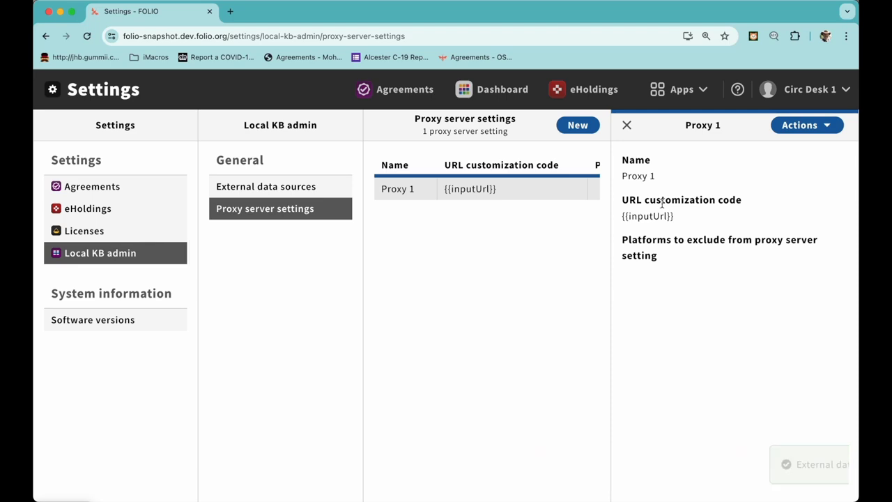
left_click(627, 126)
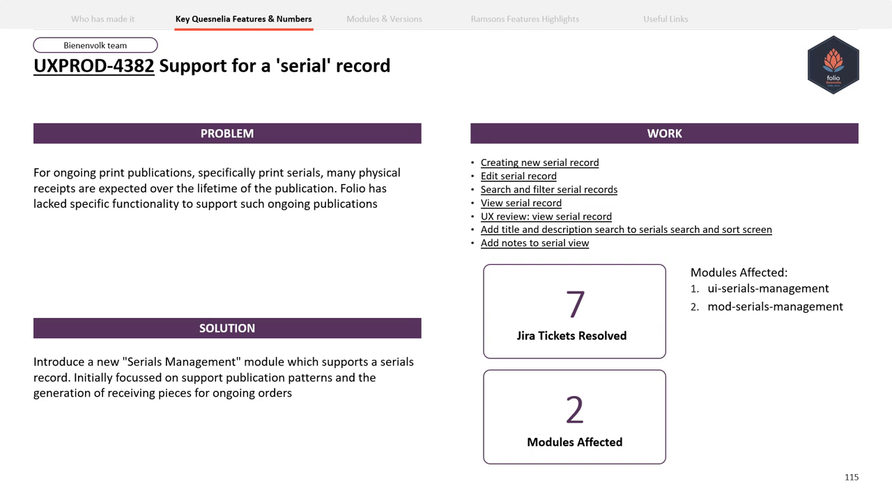
key("Right")
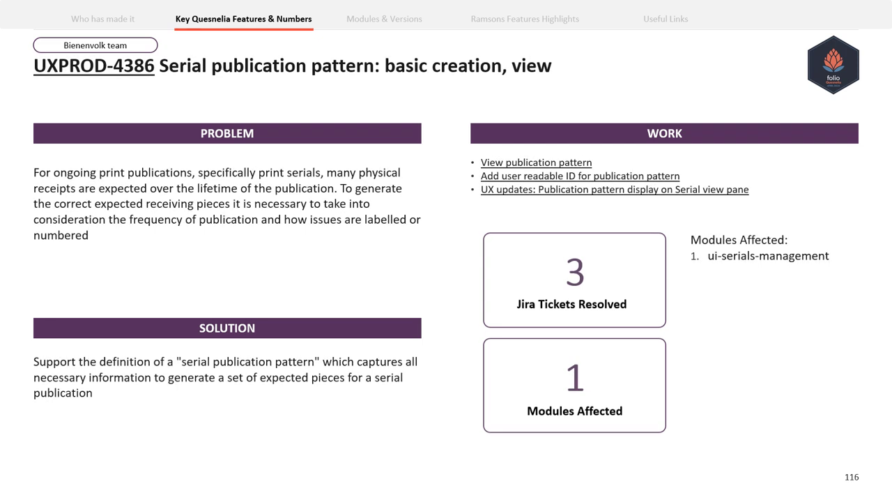